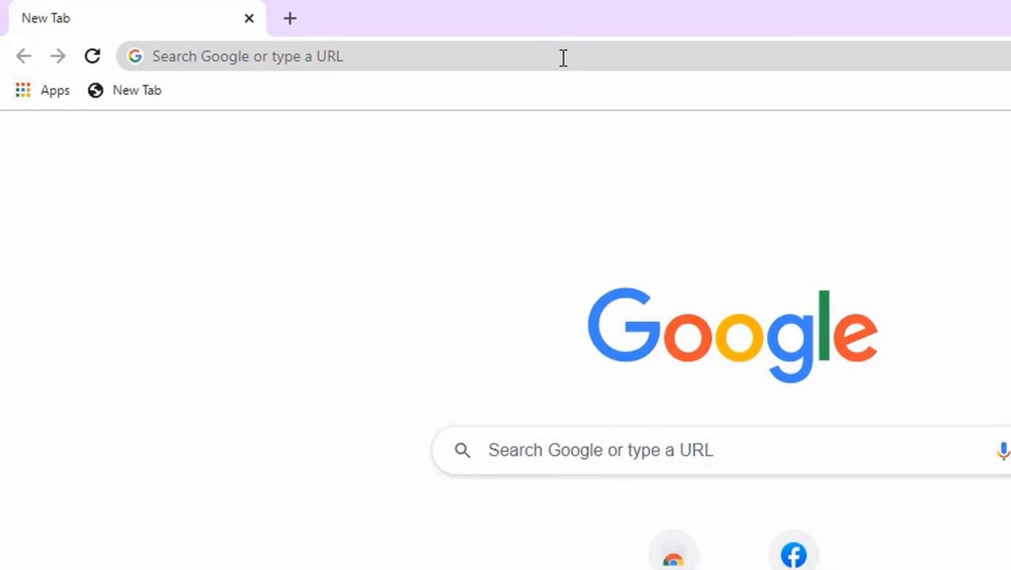
{"action": "left_click", "coordinate": [459, 46]}
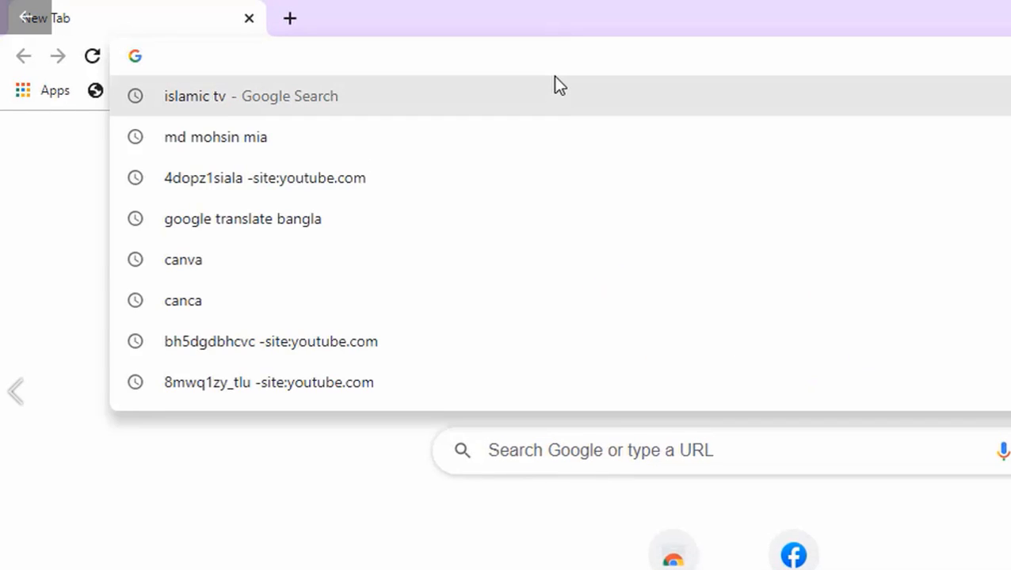
{"action": "type", "text": "wwww"}
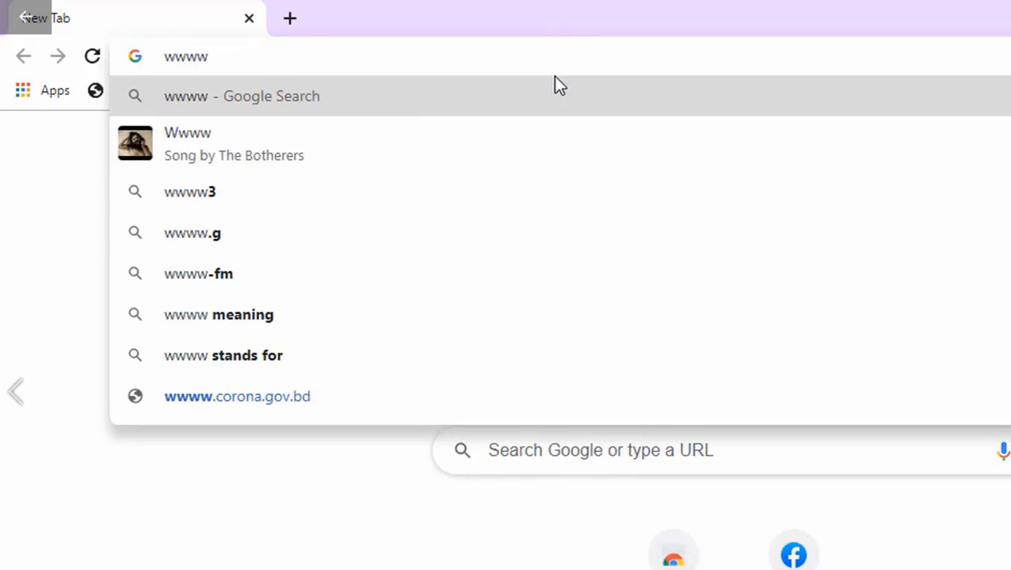
{"action": "key", "text": "BackSpace"}
{"action": "type", "text": ".mi"}
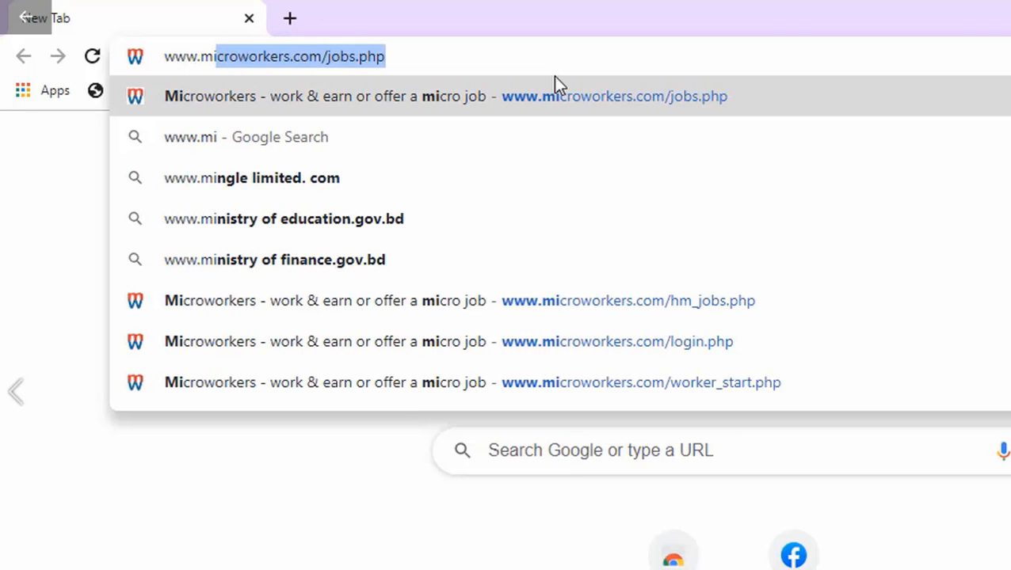
{"action": "type", "text": "cr"}
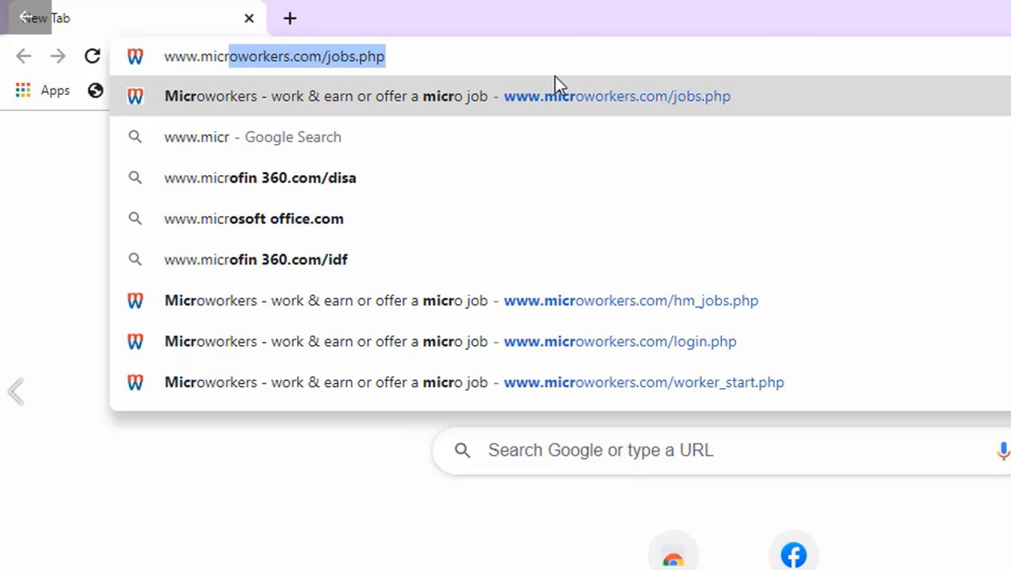
{"action": "type", "text": "owo"}
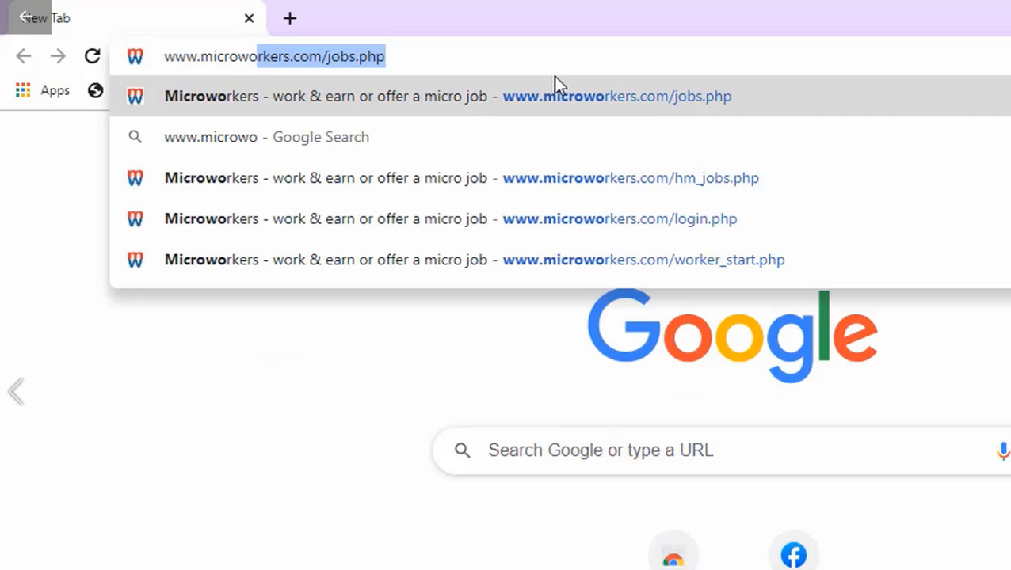
{"action": "type", "text": "rker"}
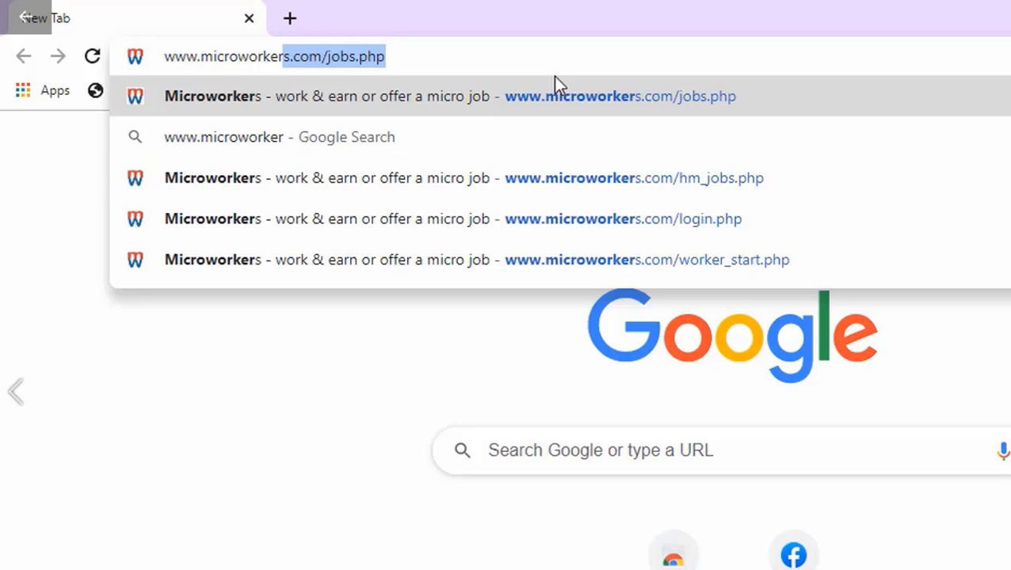
{"action": "type", "text": "s.com"}
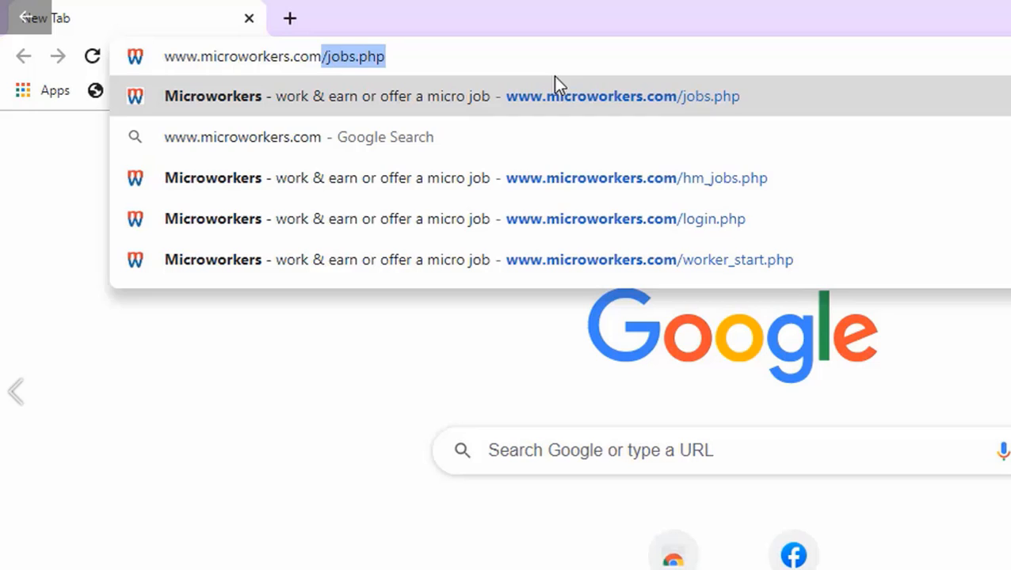
{"action": "key", "text": "Return"}
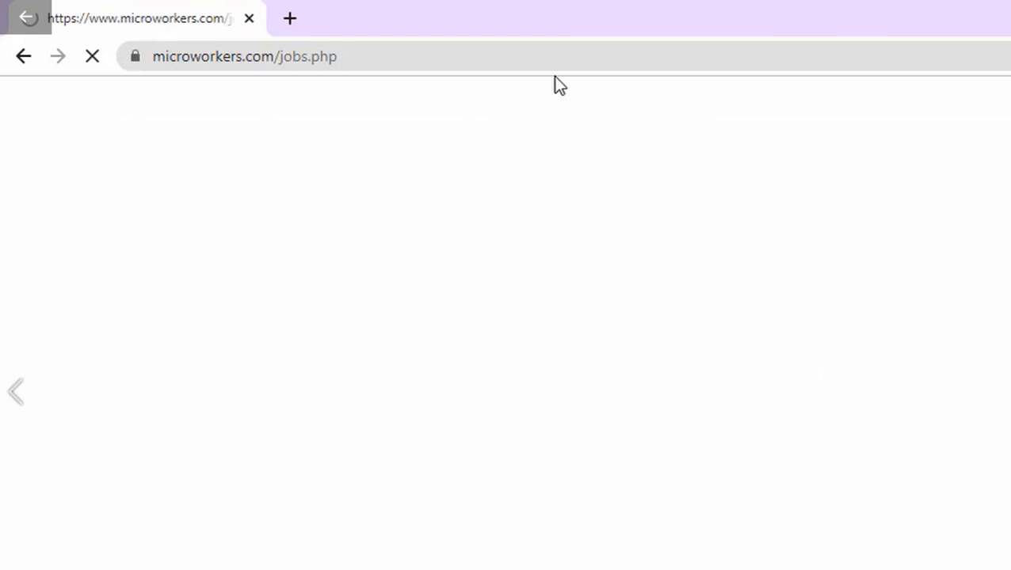
- Open the TTV-Data Entry (E332-725) job in a new tab and look through its details
{"action": "right_click", "coordinate": [456, 533]}
{"action": "left_click", "coordinate": [473, 541]}
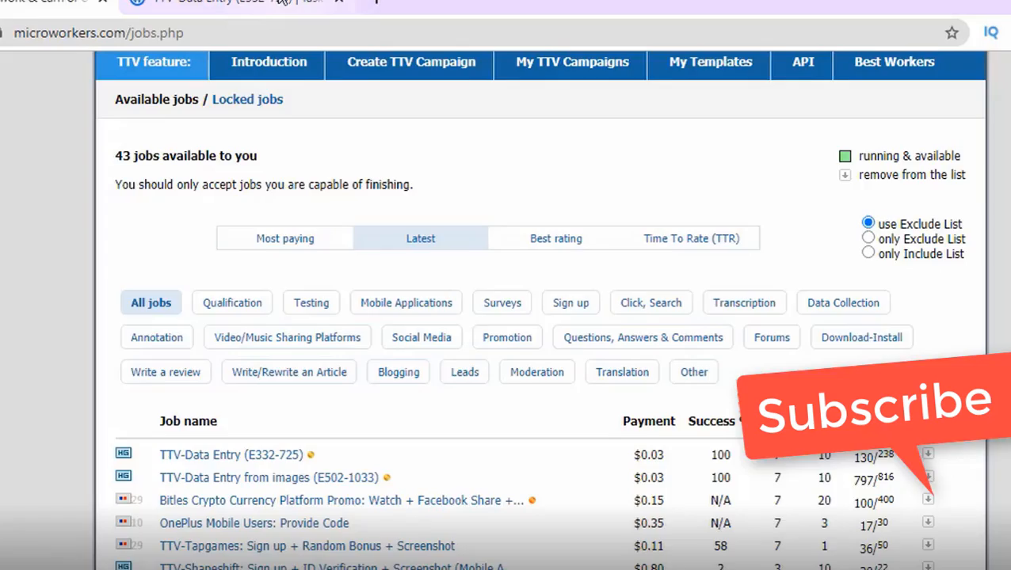
{"action": "left_click", "coordinate": [281, 2]}
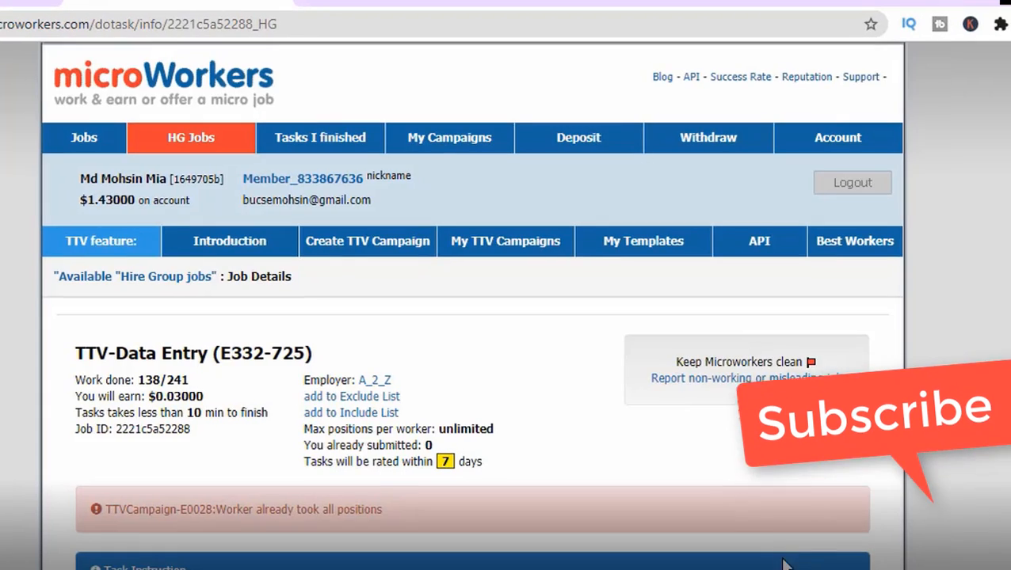
{"action": "scroll", "coordinate": [475, 316], "scroll_direction": "down", "scroll_amount": 10}
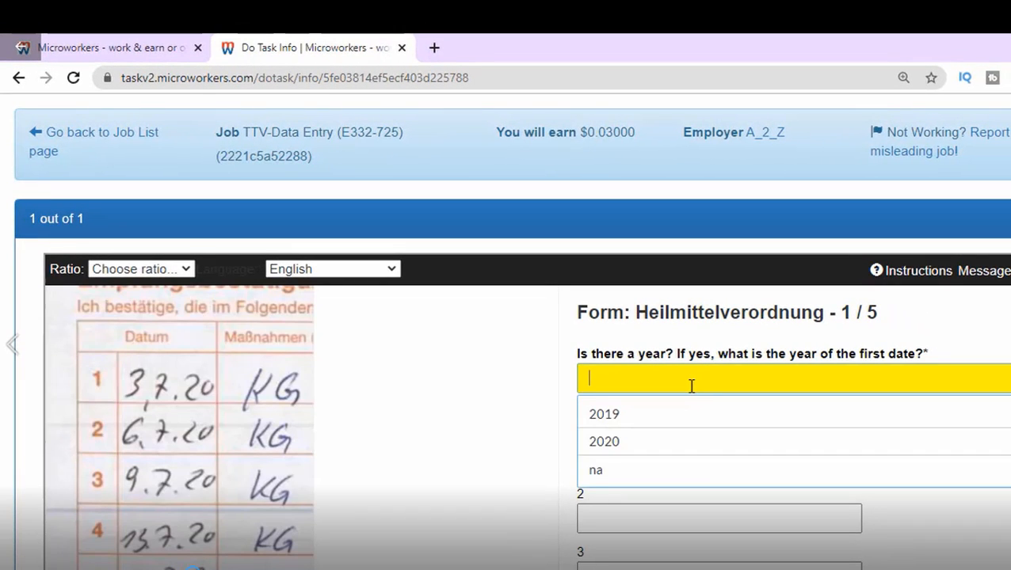
- In form 1 / 5, enter 2020 as the year, 03.07. as date 1 and 06.07. as date 2
{"action": "type", "text": "20"}
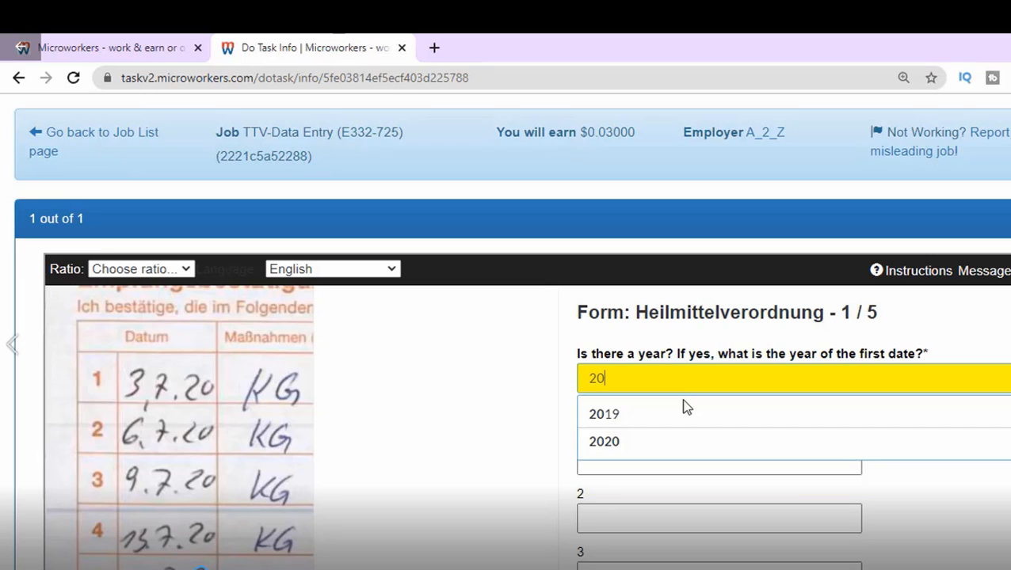
{"action": "type", "text": "20"}
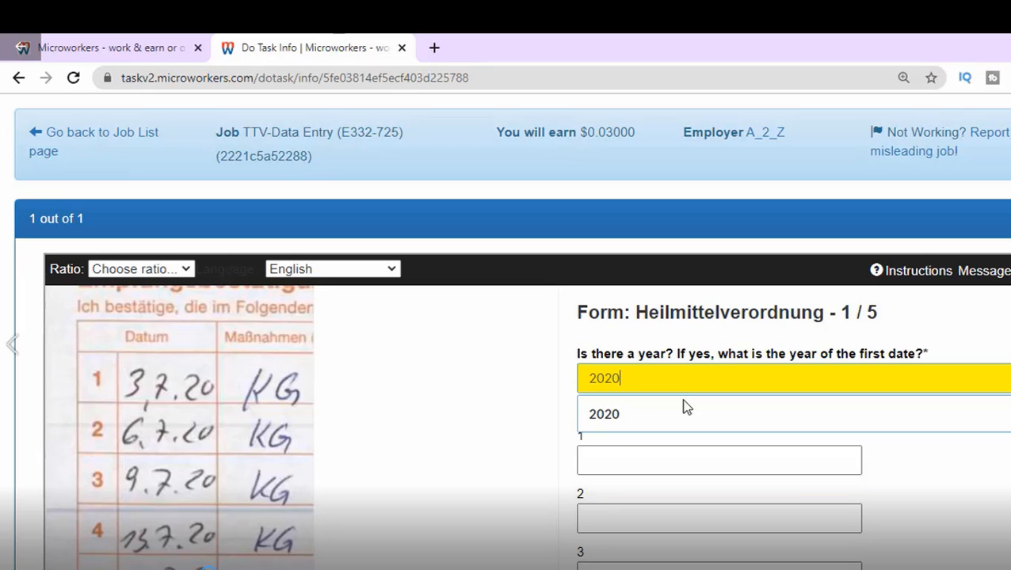
{"action": "key", "text": "Tab"}
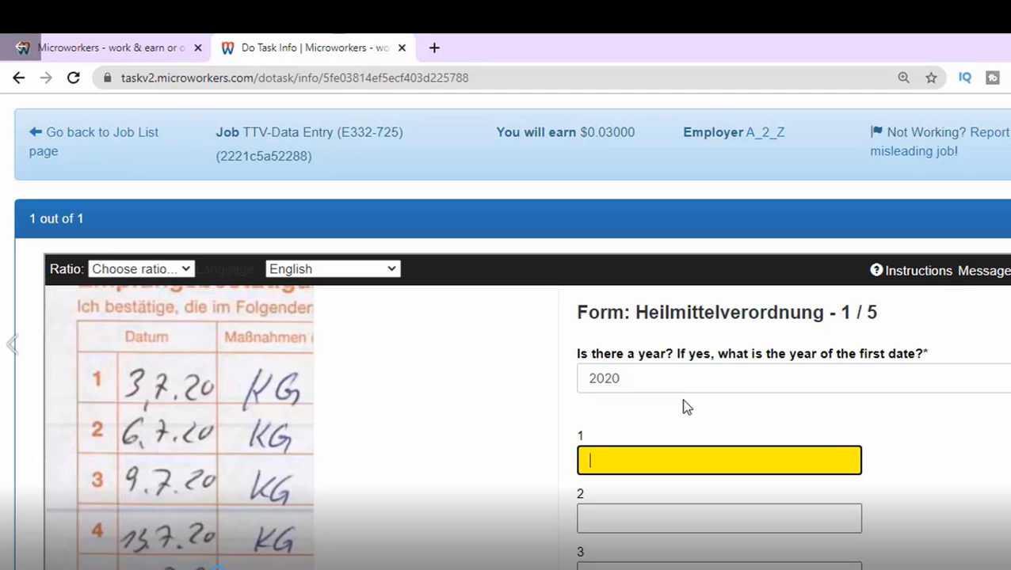
{"action": "type", "text": "3.7"}
{"action": "key", "text": "Tab"}
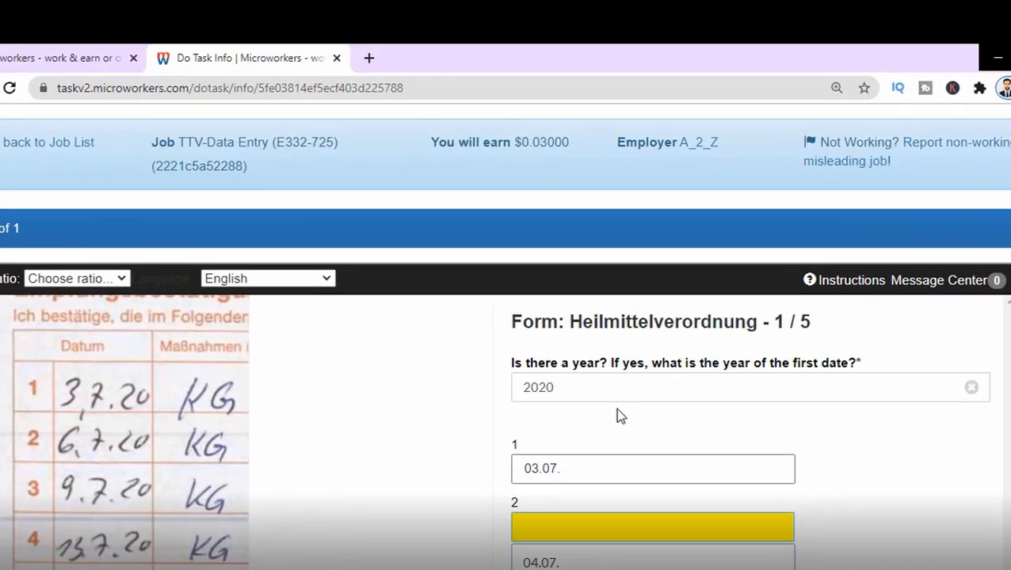
{"action": "type", "text": "6.07"}
{"action": "key", "text": "Tab"}
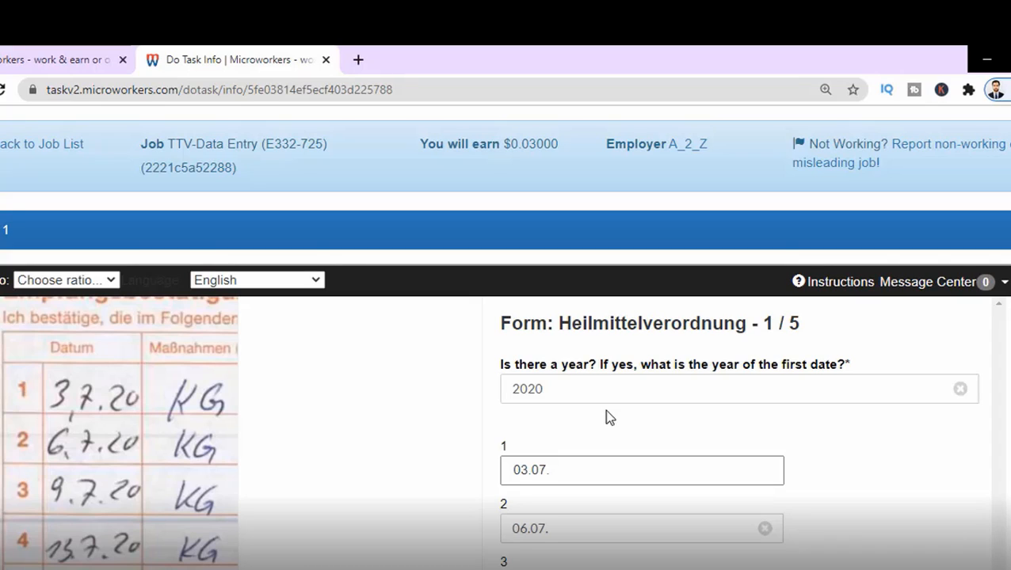
- Fill dates 3 to 6 of form 1 / 5 with 09.07., 13.07., 16.07. and 20.07
{"action": "key", "text": "Tab"}
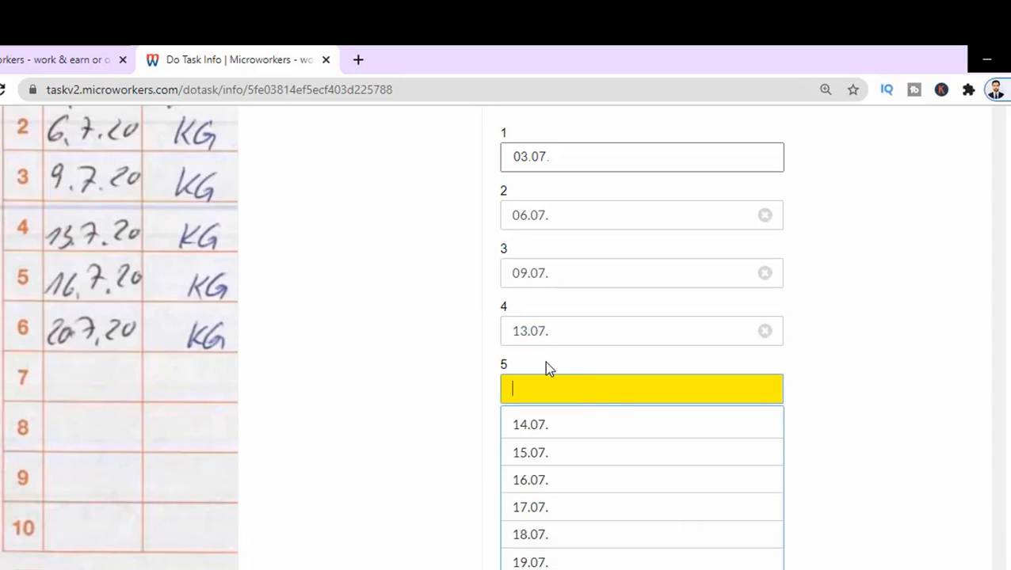
{"action": "type", "text": "16."}
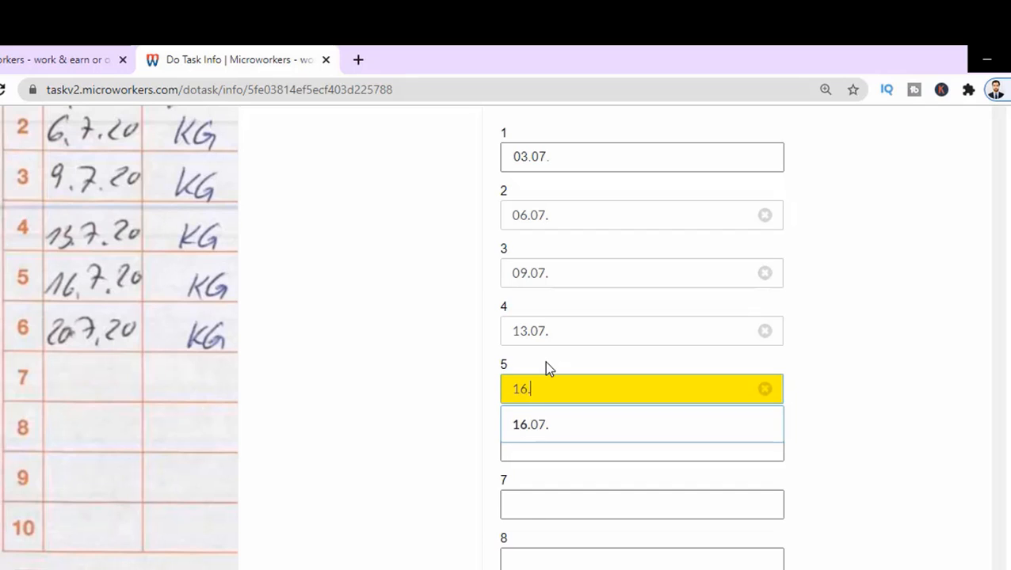
{"action": "key", "text": "Tab"}
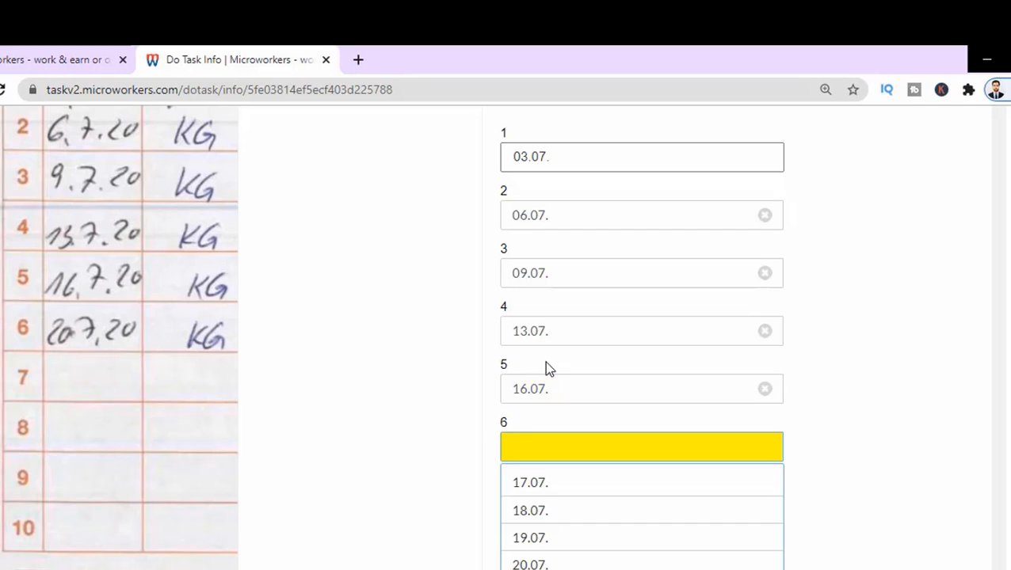
{"action": "type", "text": "20.7"}
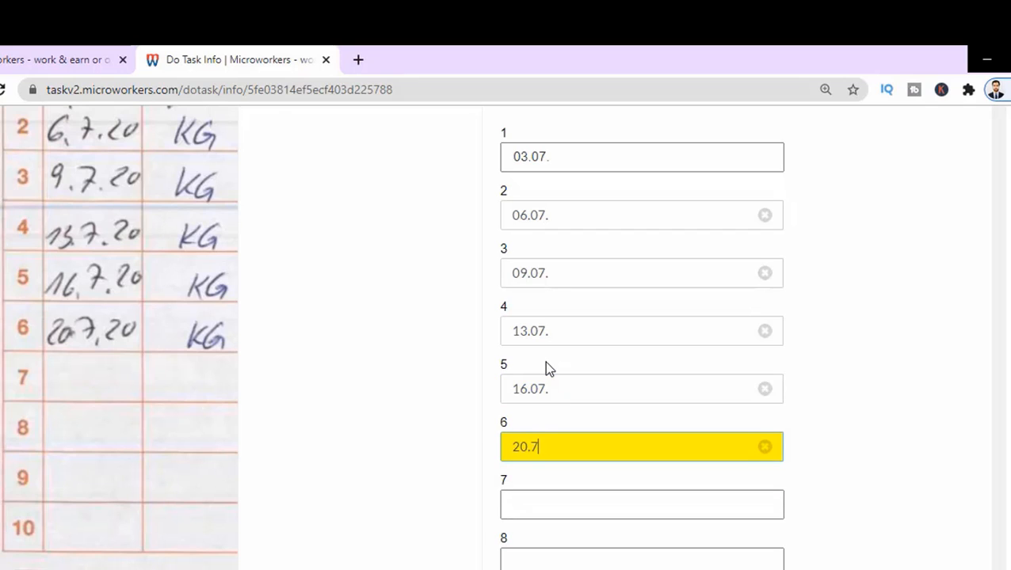
{"action": "key", "text": "Tab"}
- In form 2 / 5, enter 2020 as the year and 27.04. as date 1
{"action": "scroll", "coordinate": [654, 388], "scroll_direction": "down", "scroll_amount": 8}
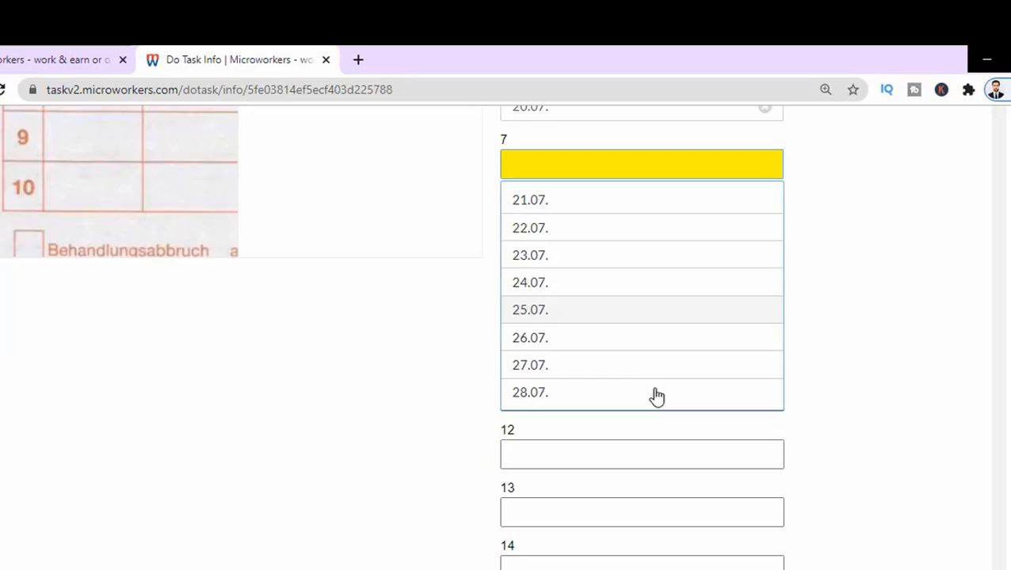
{"action": "scroll", "coordinate": [655, 386], "scroll_direction": "down", "scroll_amount": 7}
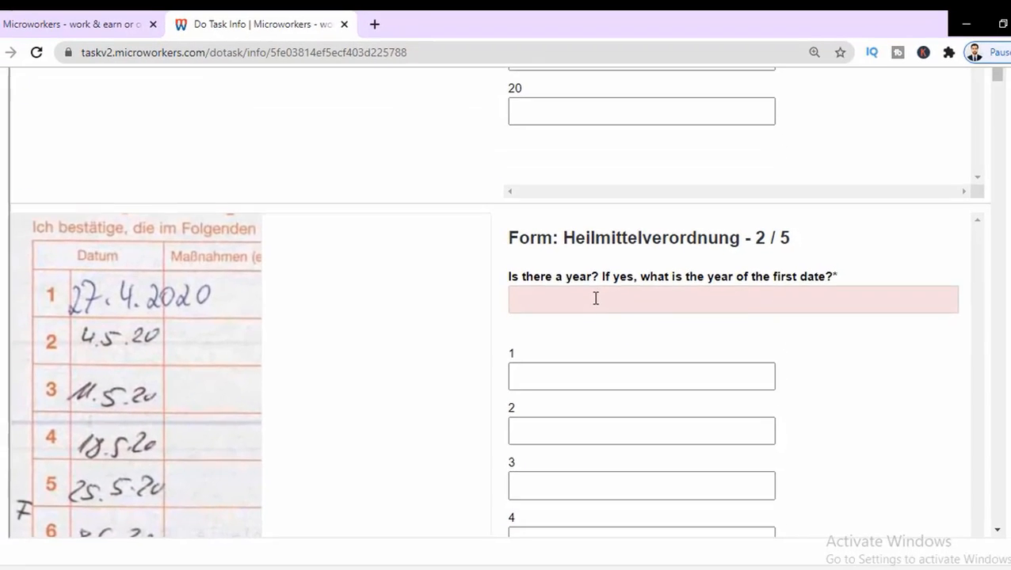
{"action": "left_click", "coordinate": [596, 297]}
{"action": "type", "text": "2020"}
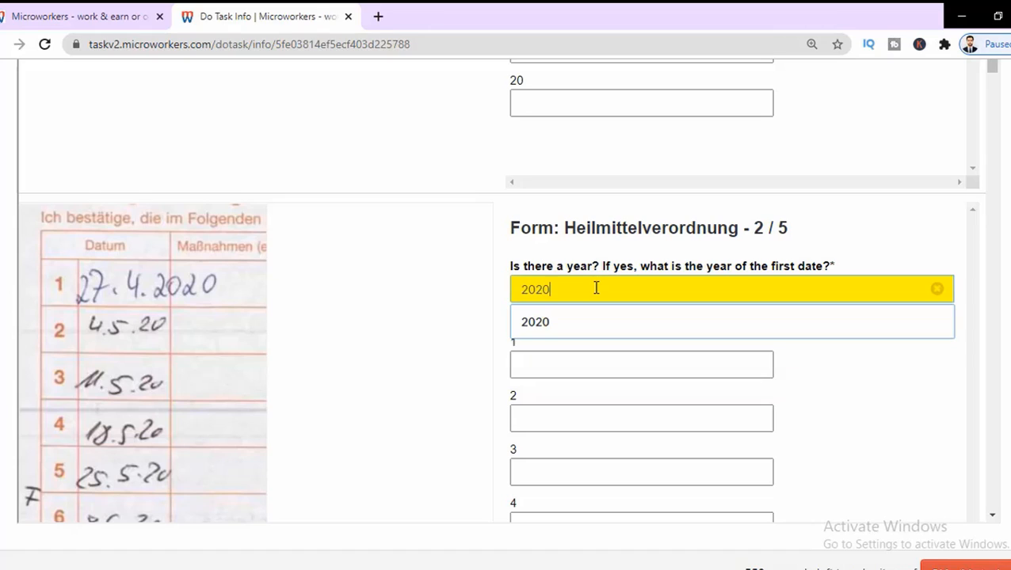
{"action": "key", "text": "Tab"}
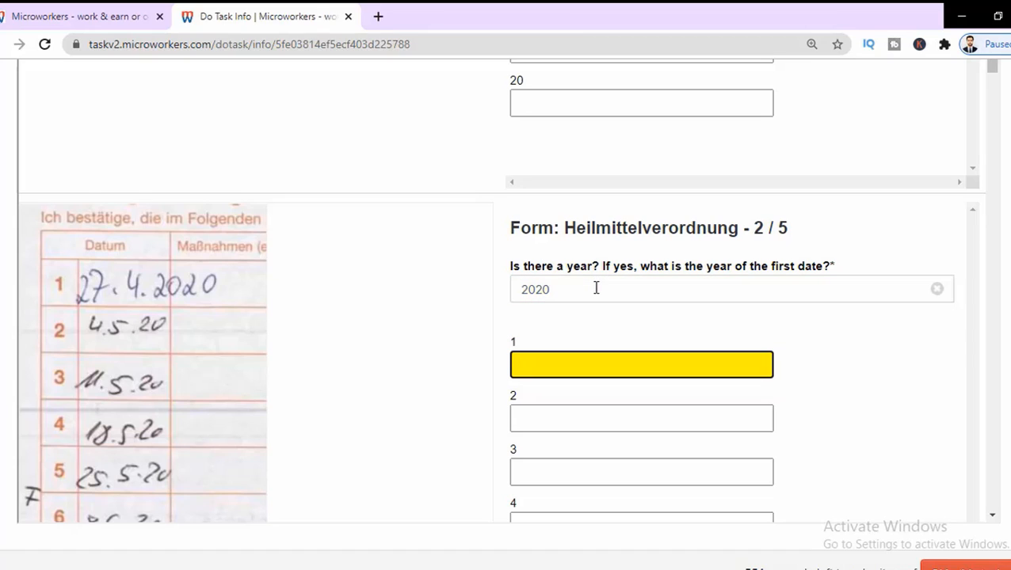
{"action": "type", "text": "27.4"}
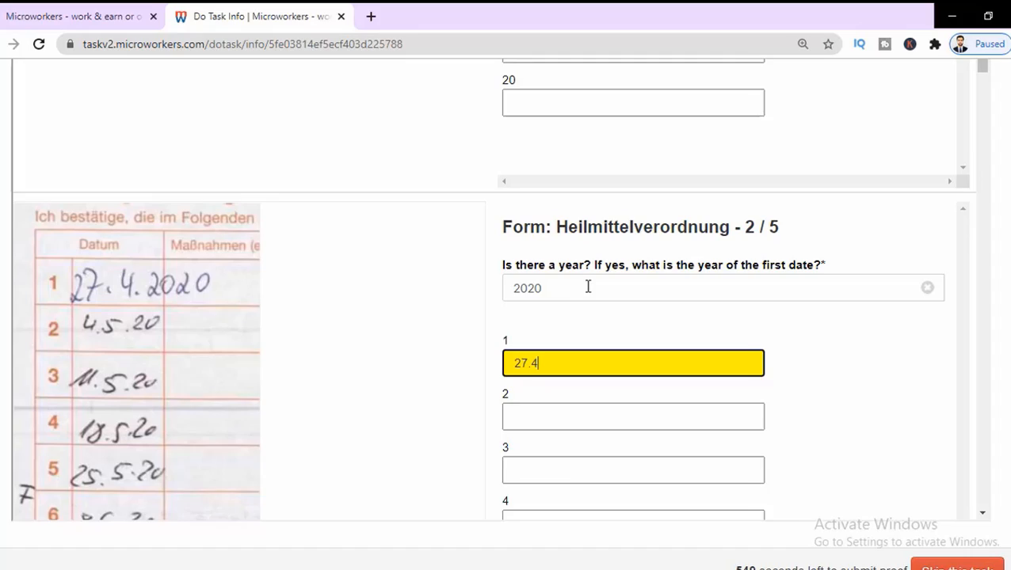
{"action": "key", "text": "Tab"}
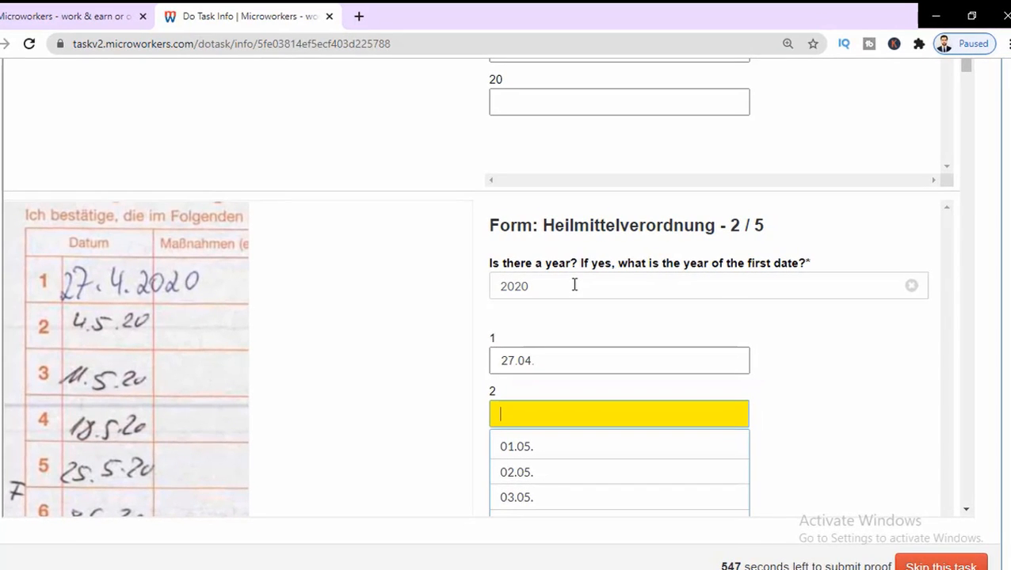
- Fill dates 2 to 4 of form 2 / 5 with 04.05., 11.05. and 18.05
{"action": "type", "text": "4"}
{"action": "key", "text": "Tab"}
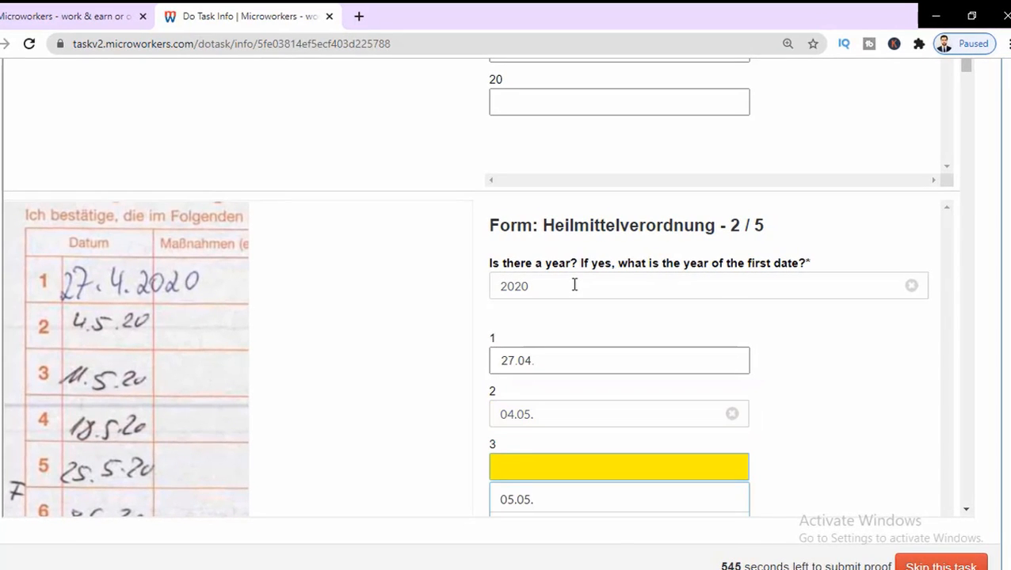
{"action": "type", "text": "11."}
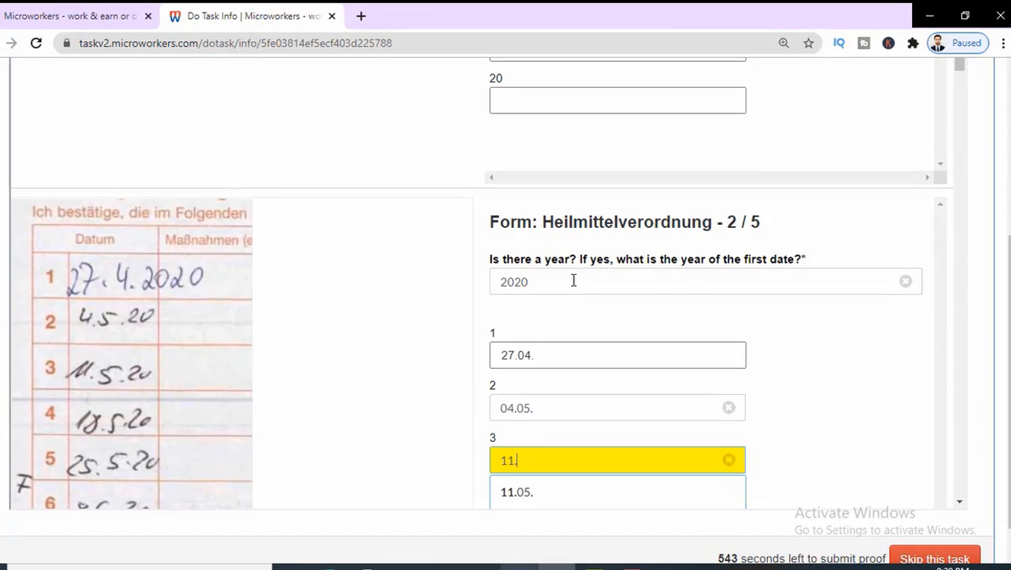
{"action": "key", "text": "Tab"}
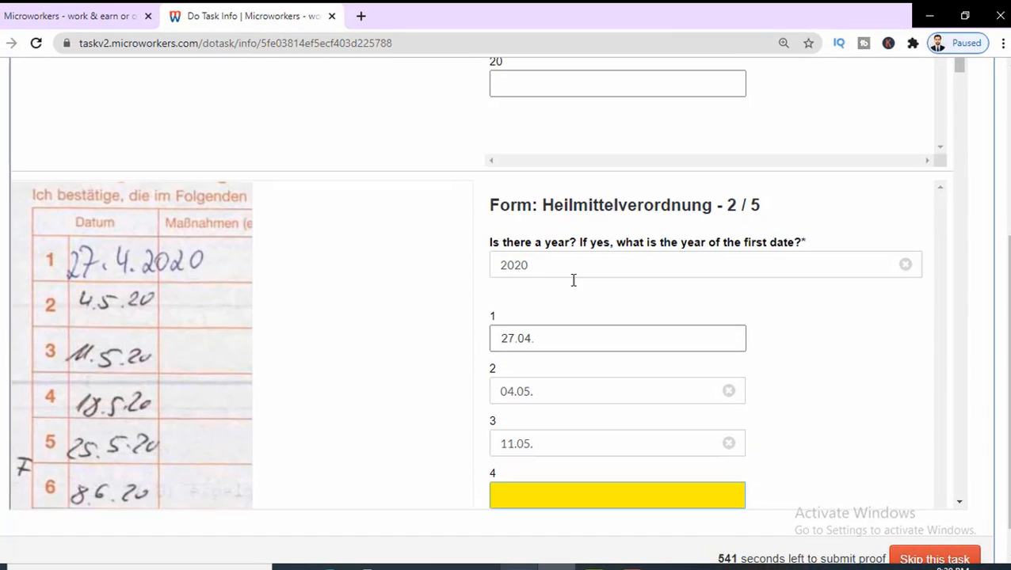
{"action": "type", "text": "18.5"}
{"action": "key", "text": "Tab"}
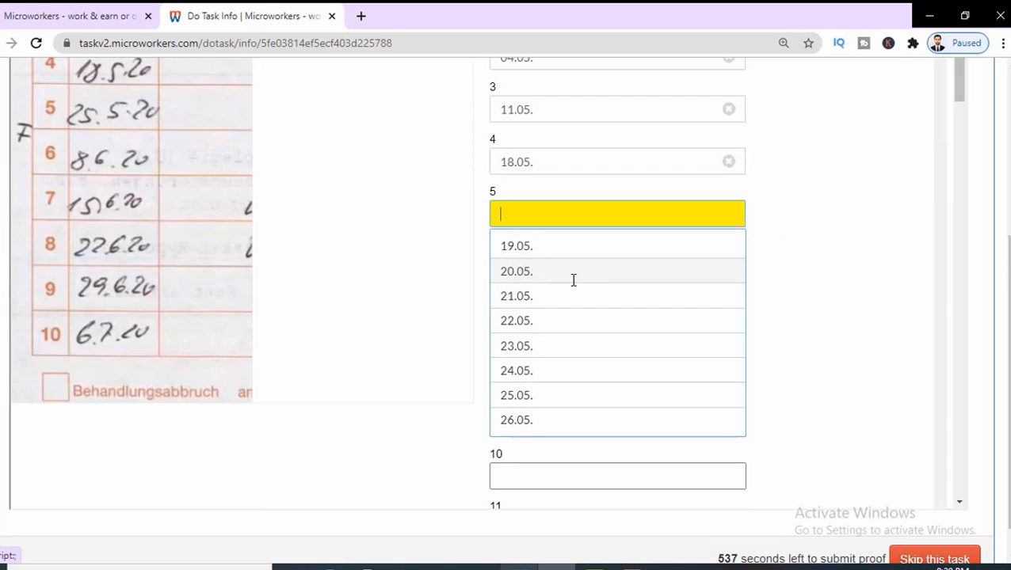
- Fill dates 5 and 6 of form 2 / 5 with 25.05. and 08.06
{"action": "type", "text": "258"}
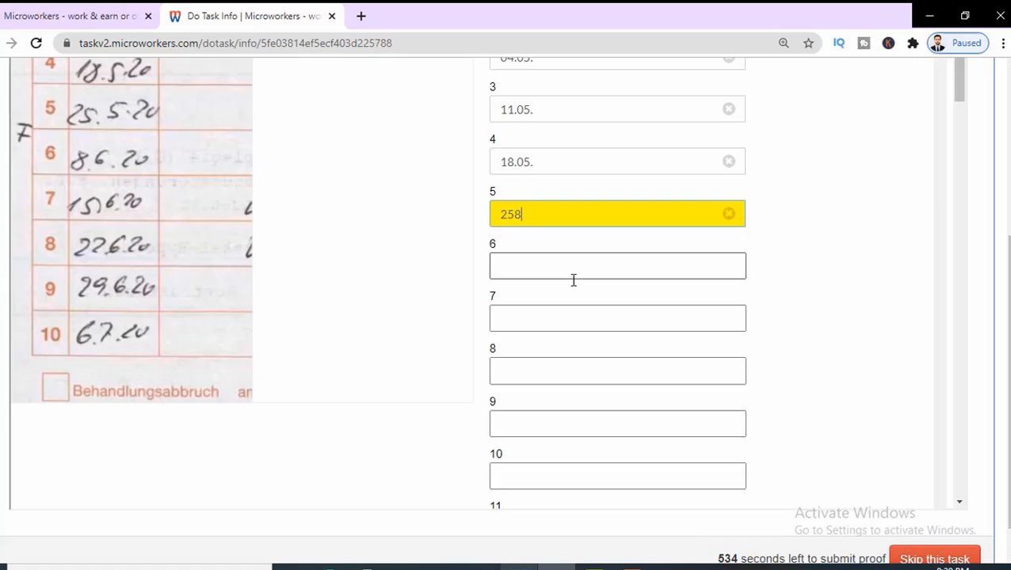
{"action": "key", "text": "BackSpace"}
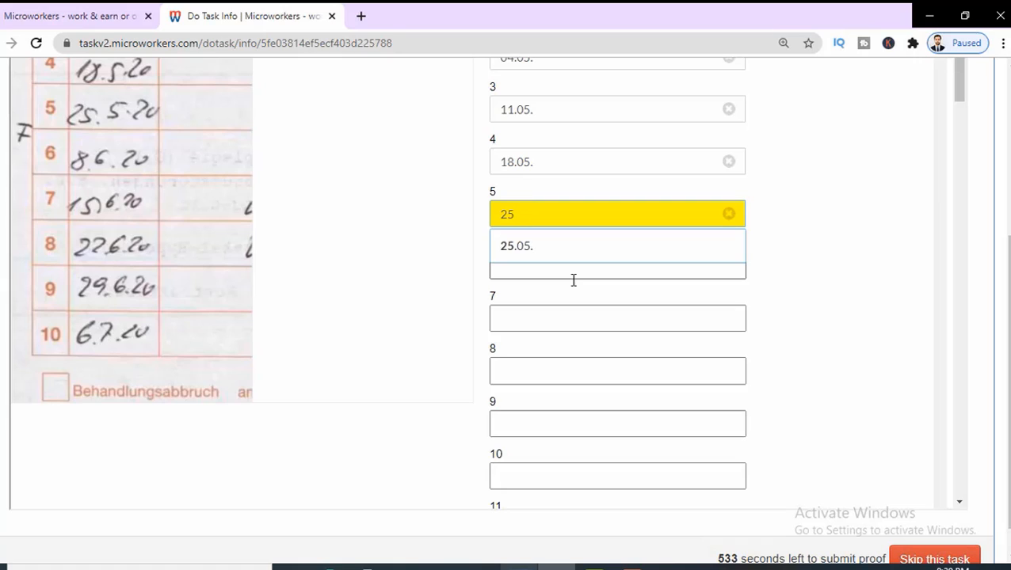
{"action": "type", "text": ".05."}
{"action": "key", "text": "Tab"}
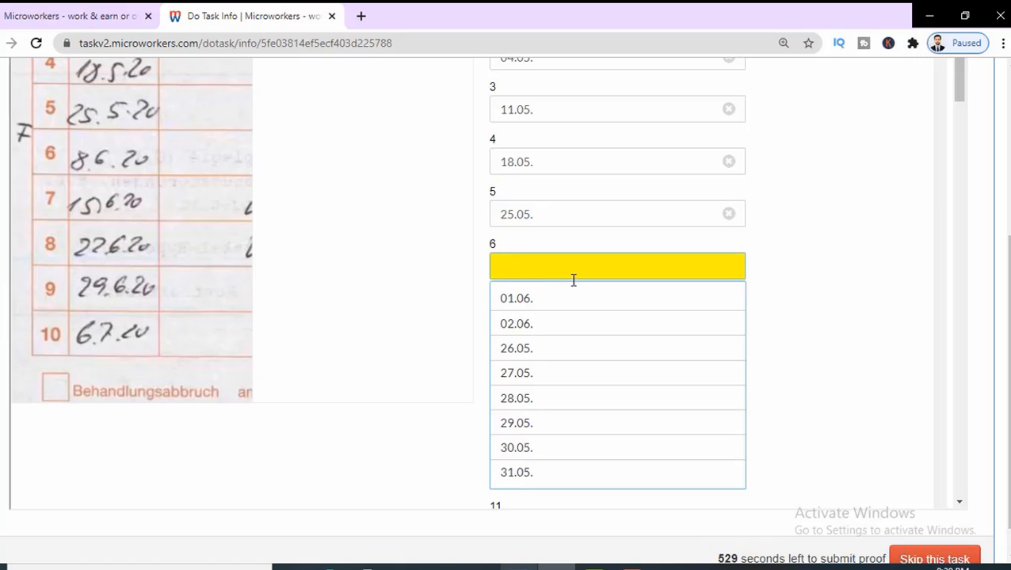
{"action": "type", "text": "8."}
{"action": "type", "text": "06."}
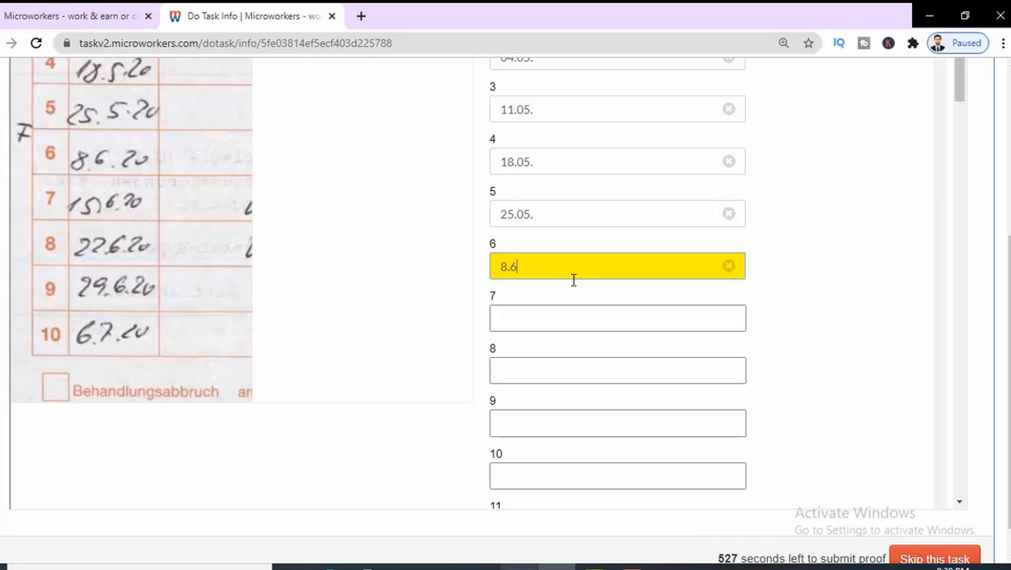
{"action": "key", "text": "Tab"}
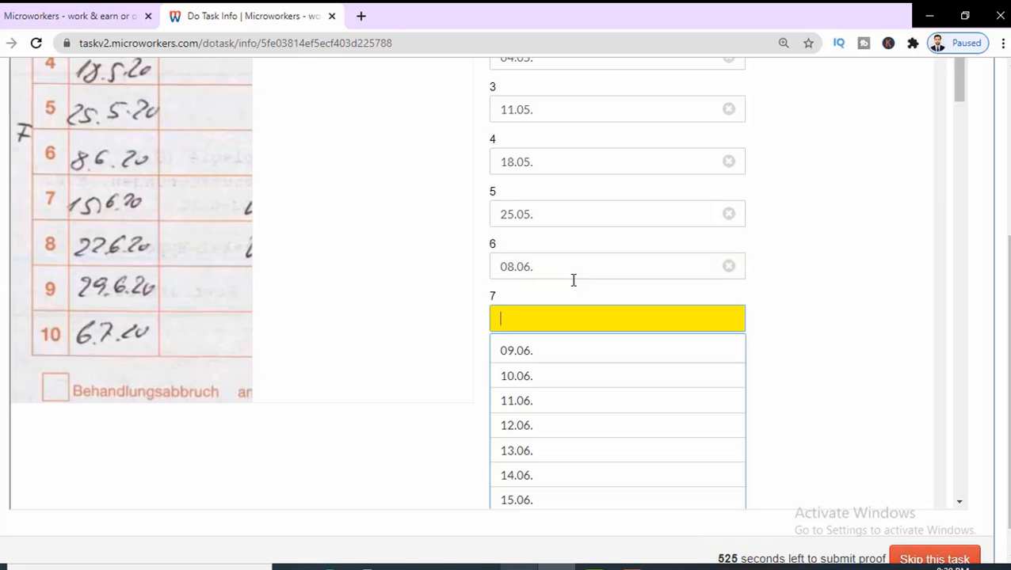
- Fill dates 7 to 10 of form 2 / 5 with 15.06., 22.06., 29.06. and 06.07
{"action": "type", "text": "15.6"}
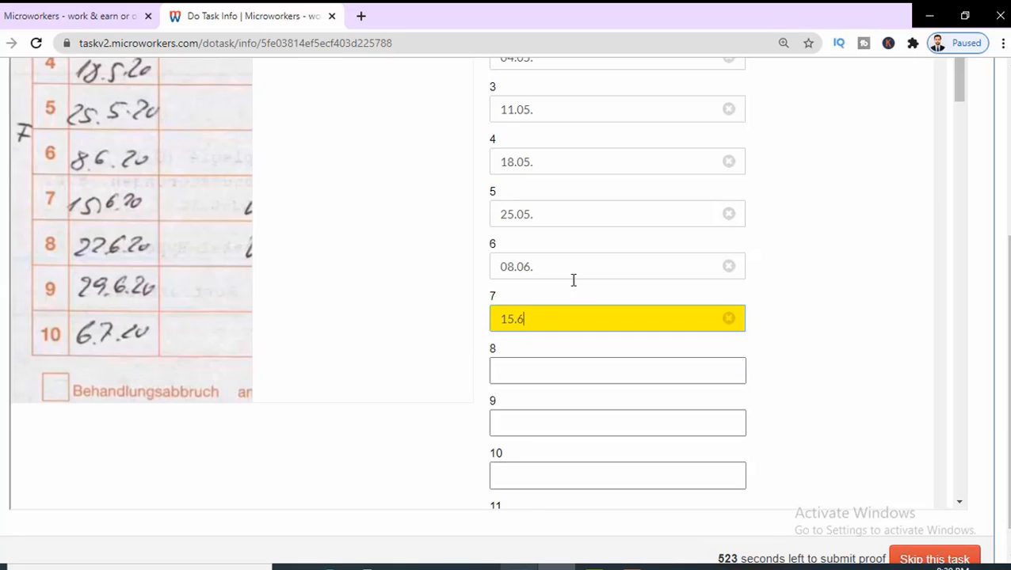
{"action": "key", "text": "Tab"}
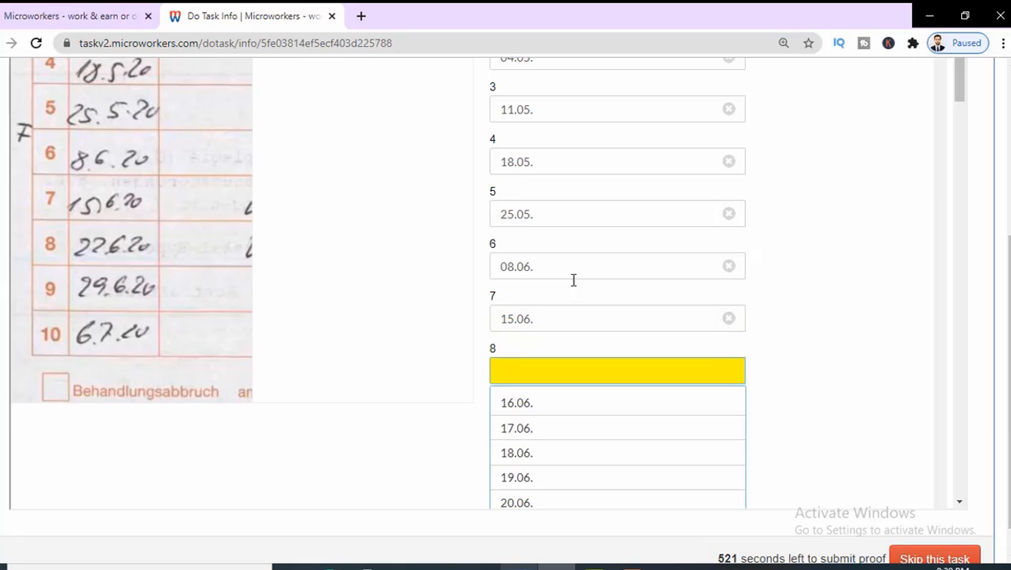
{"action": "type", "text": "22.06"}
{"action": "key", "text": "Tab"}
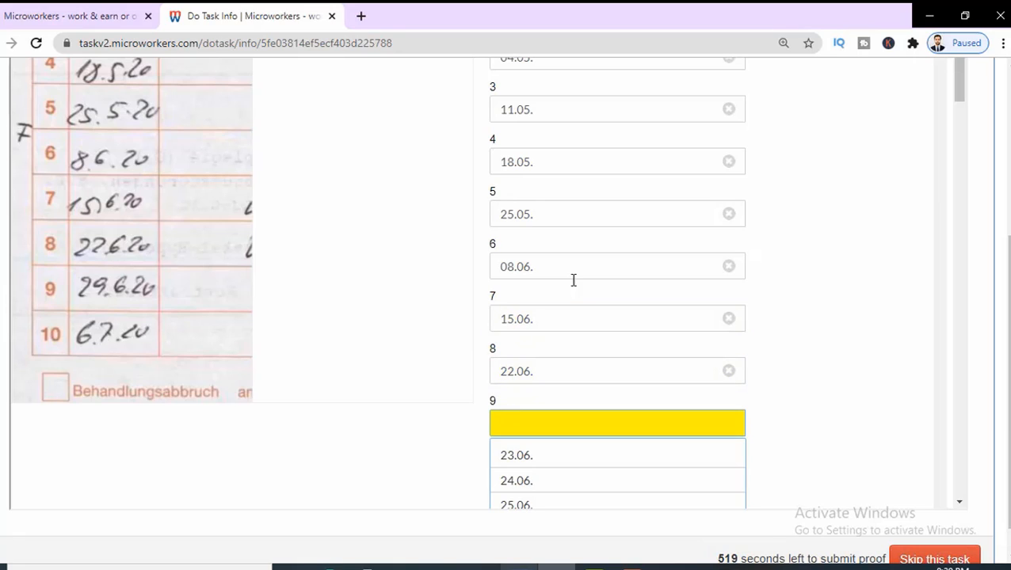
{"action": "type", "text": "29.06"}
{"action": "key", "text": "Tab"}
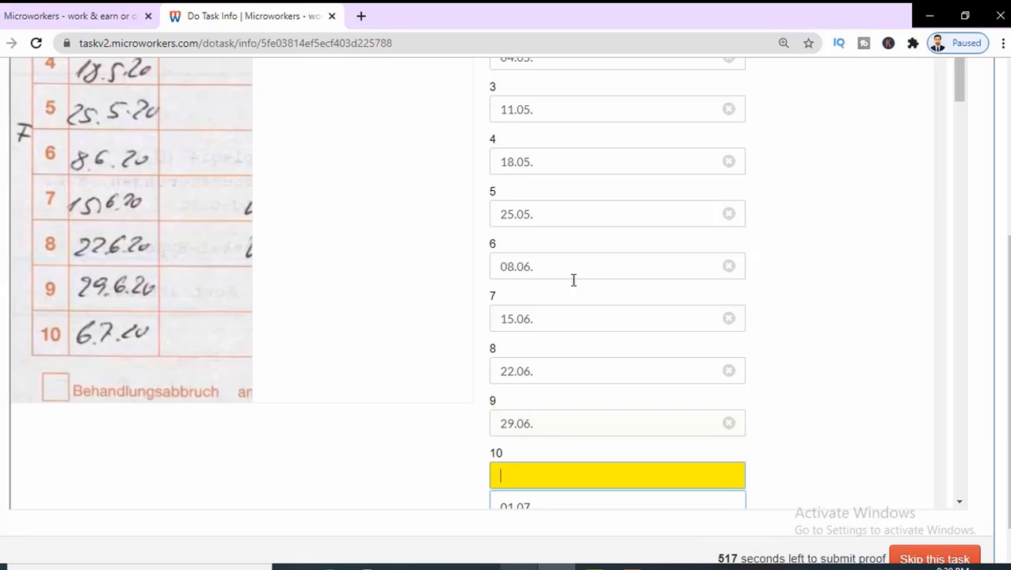
{"action": "type", "text": "6.7"}
{"action": "key", "text": "Tab"}
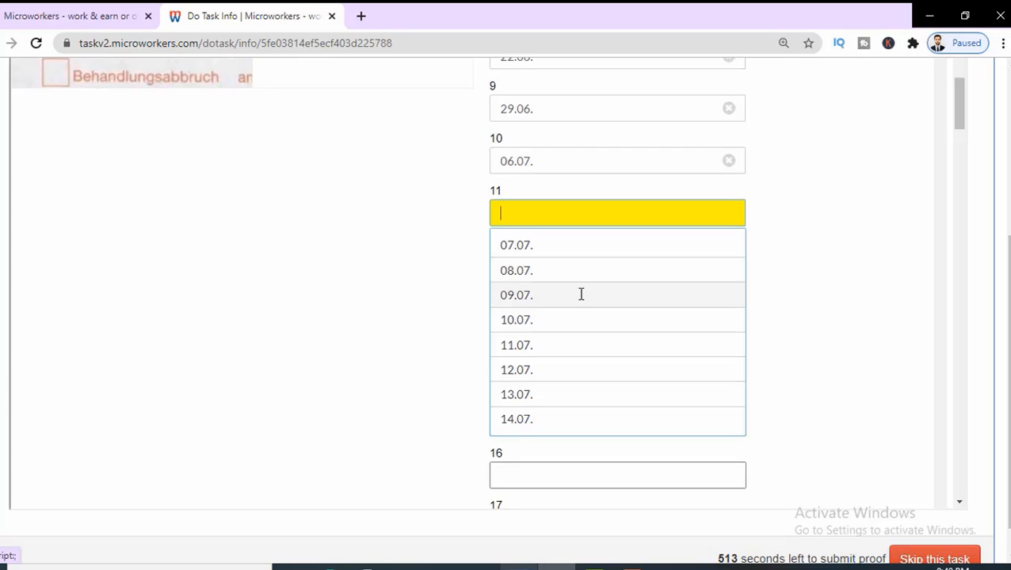
- In form 3 / 5, enter 2020 as the year and 01.09. as date 1
{"action": "scroll", "coordinate": [580, 295], "scroll_direction": "down", "scroll_amount": 7}
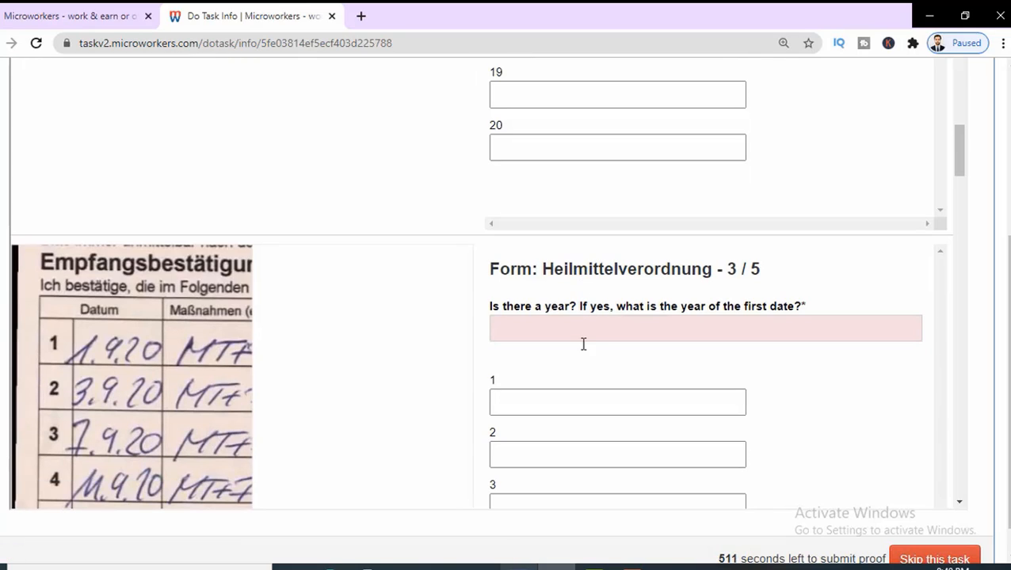
{"action": "left_click", "coordinate": [583, 325]}
{"action": "type", "text": "2020"}
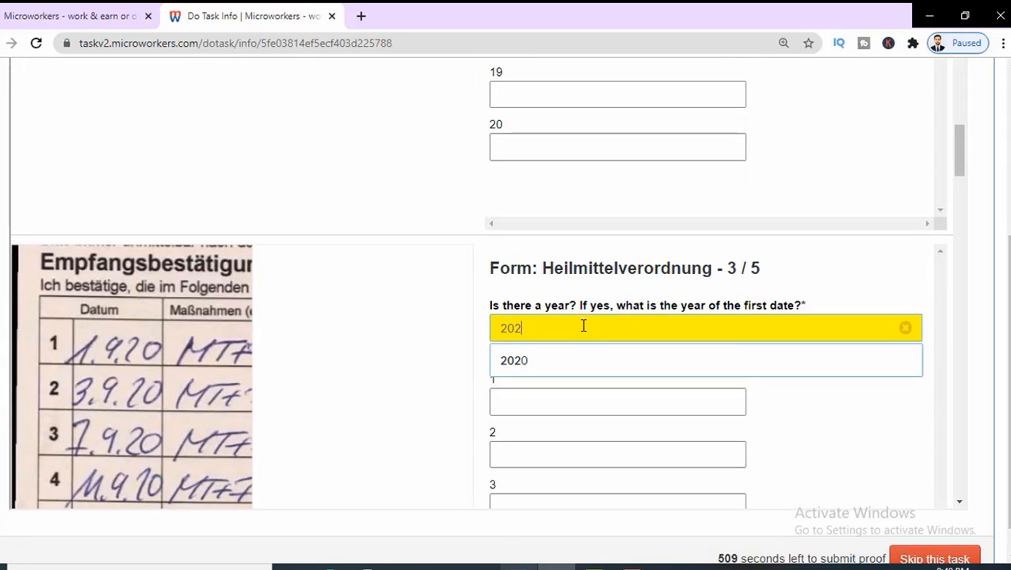
{"action": "key", "text": "Tab"}
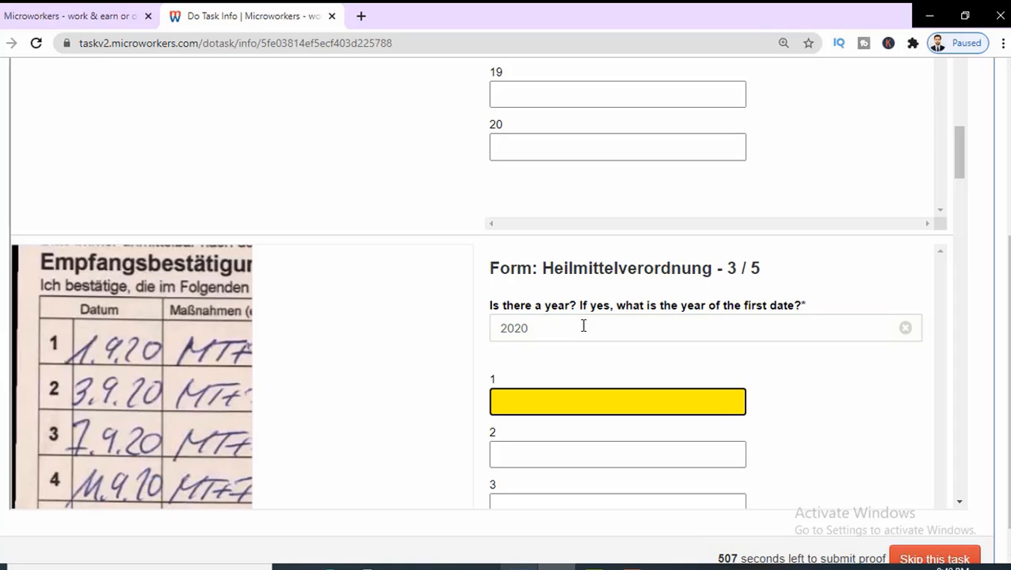
{"action": "type", "text": "01.04."}
{"action": "key", "text": "Tab"}
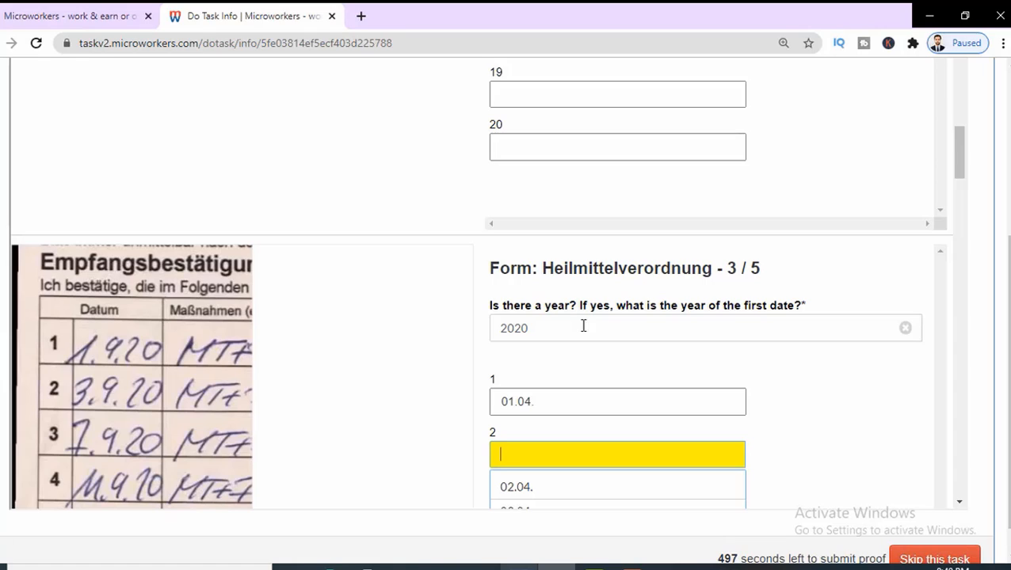
{"action": "left_click", "coordinate": [557, 408]}
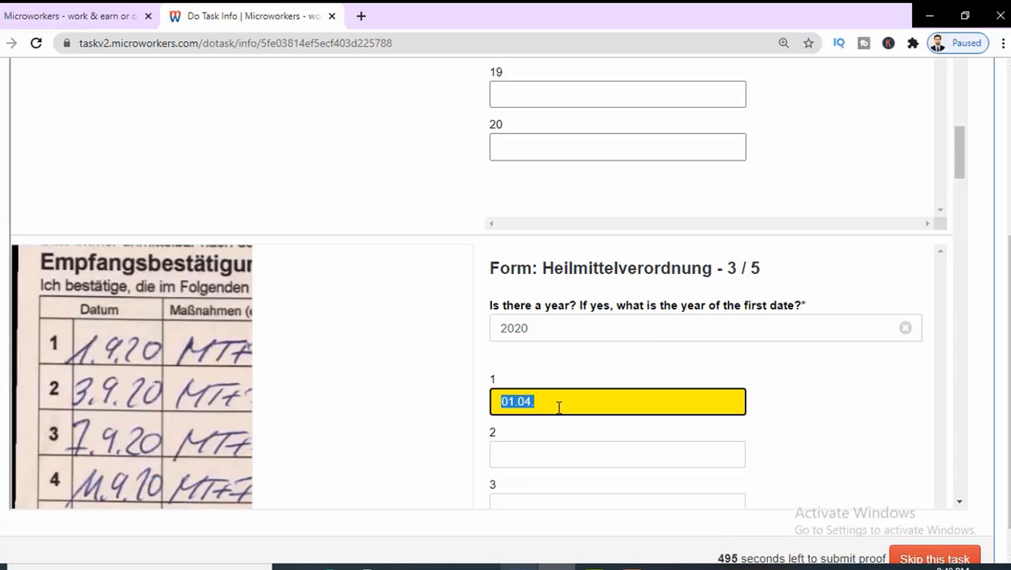
{"action": "type", "text": "1.9"}
{"action": "key", "text": "Tab"}
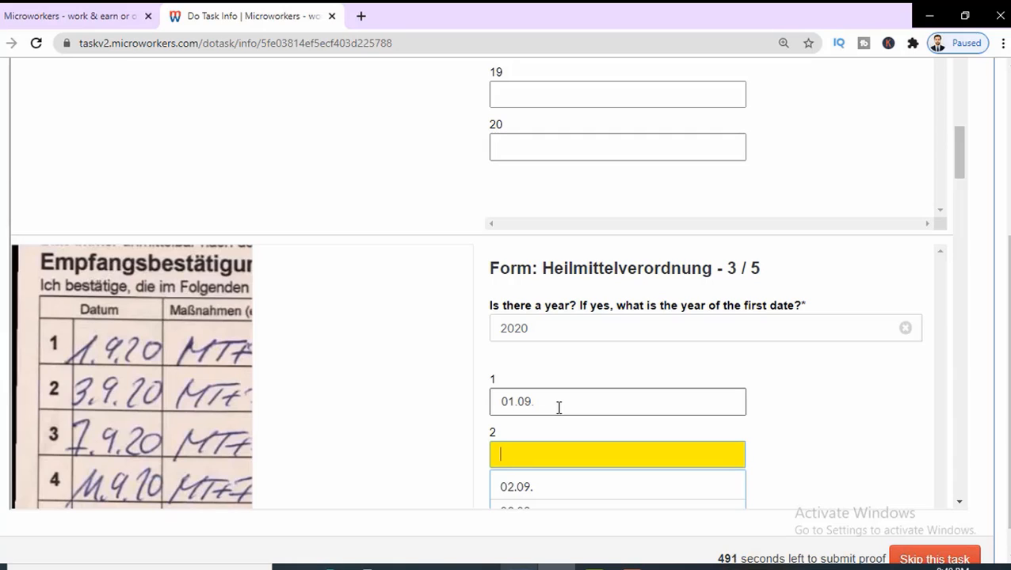
- Fill dates 2 and 3 of form 3 / 5 with 03.09. and 07.09
{"action": "type", "text": "3.9"}
{"action": "key", "text": "Tab"}
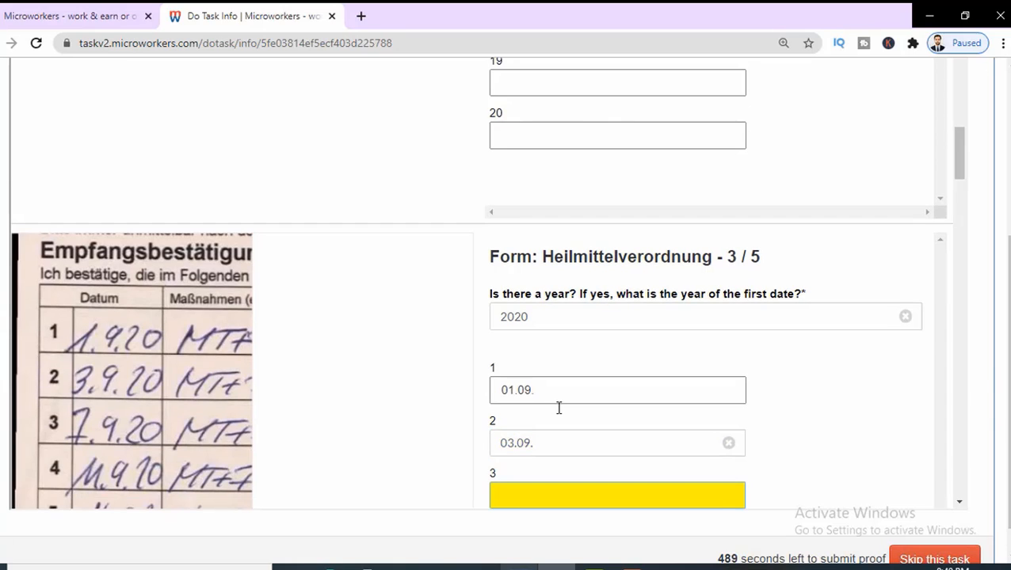
{"action": "type", "text": "7.9"}
{"action": "key", "text": "Tab"}
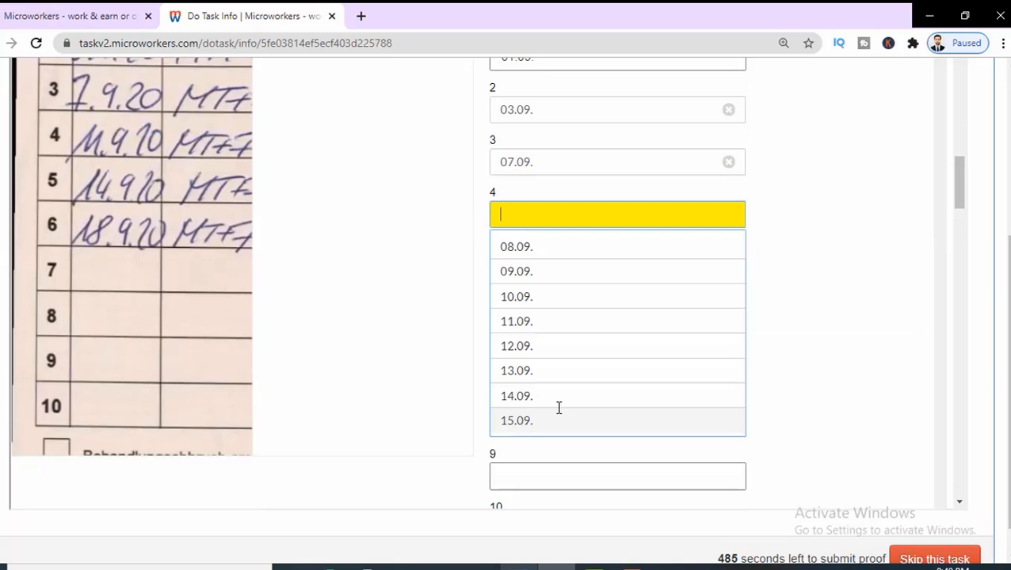
{"action": "type", "text": "14.9"}
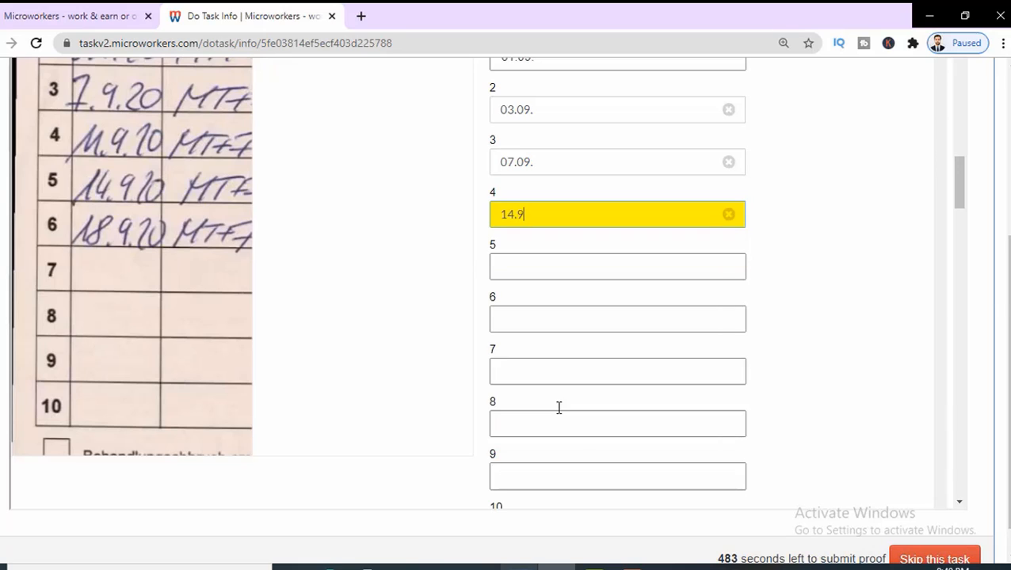
{"action": "key", "text": "Tab"}
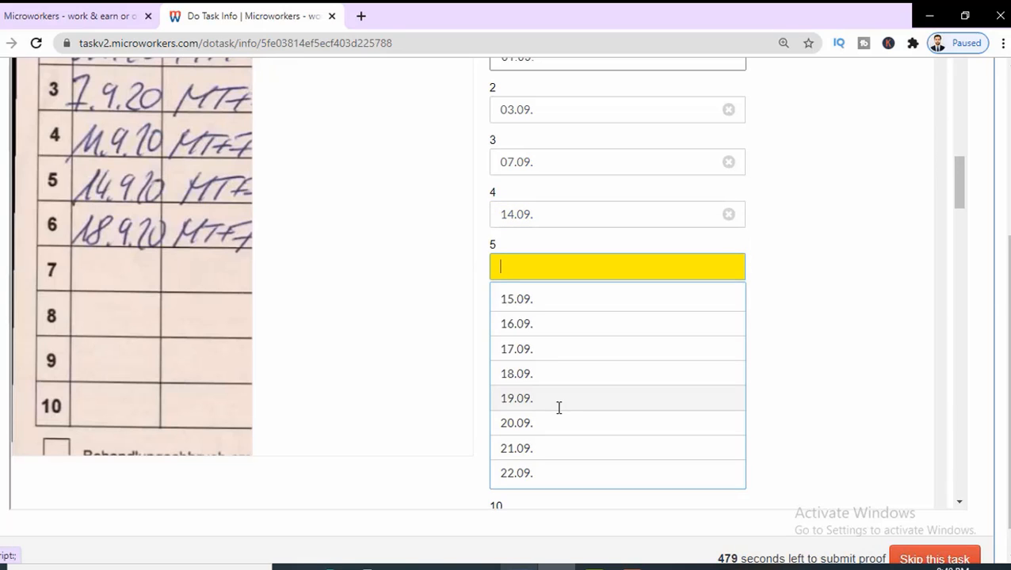
{"action": "type", "text": "18"}
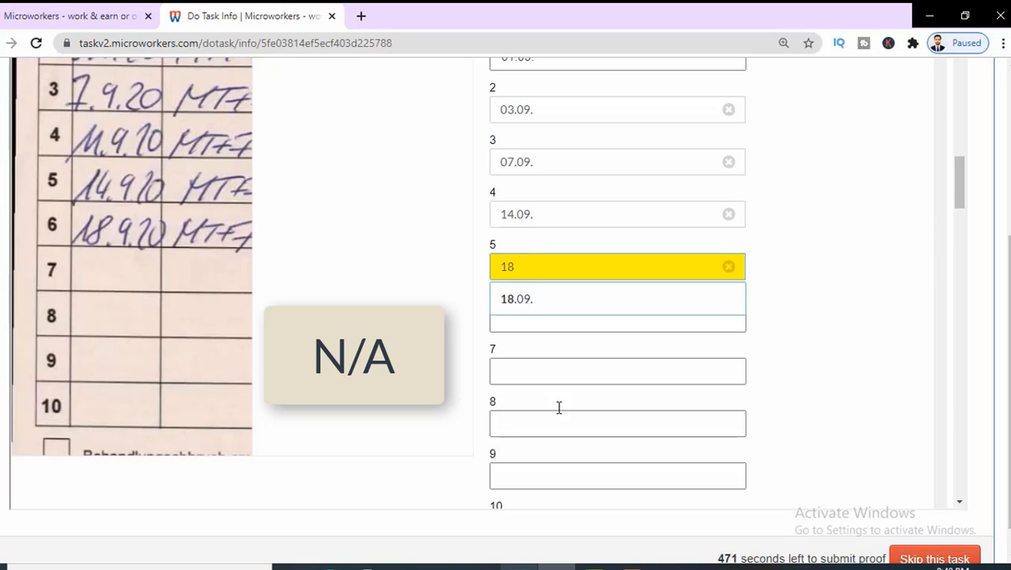
- Set dates 4 to 6 of form 3 / 5 to 11.09., 14.09. and 18.09
{"action": "left_click", "coordinate": [552, 218]}
{"action": "type", "text": "11"}
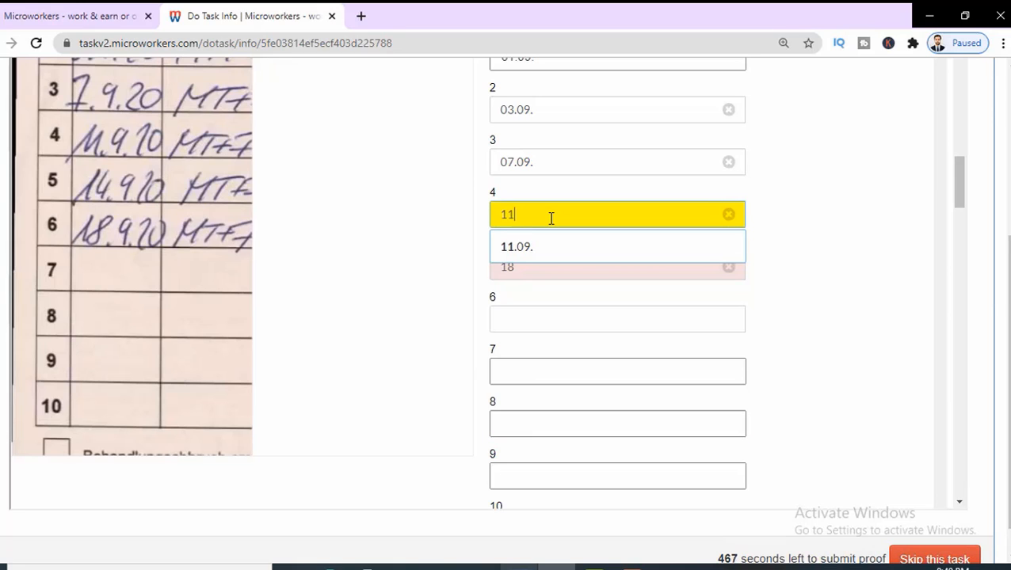
{"action": "key", "text": "Return"}
{"action": "key", "text": "Tab"}
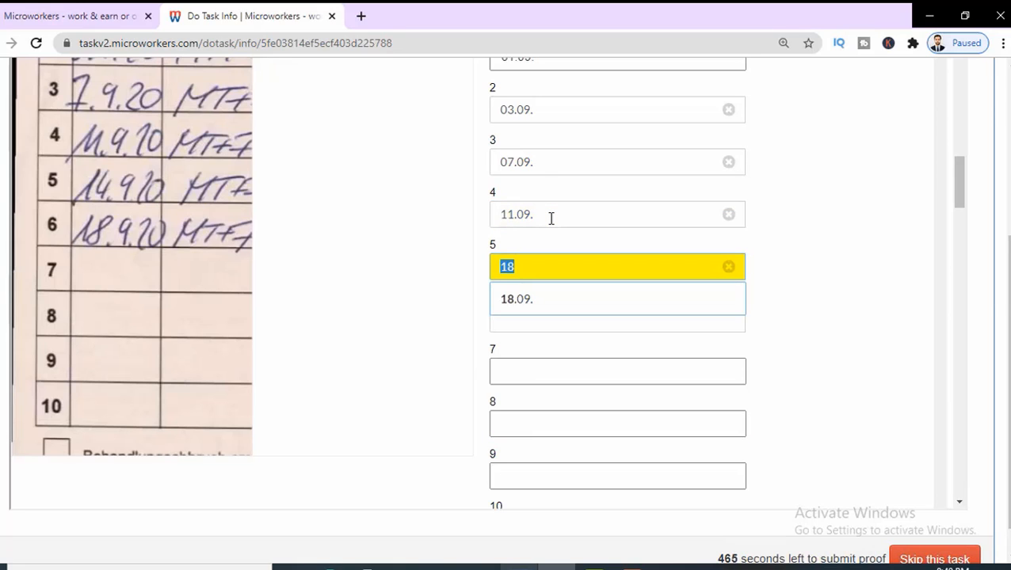
{"action": "type", "text": "14.9"}
{"action": "key", "text": "Tab"}
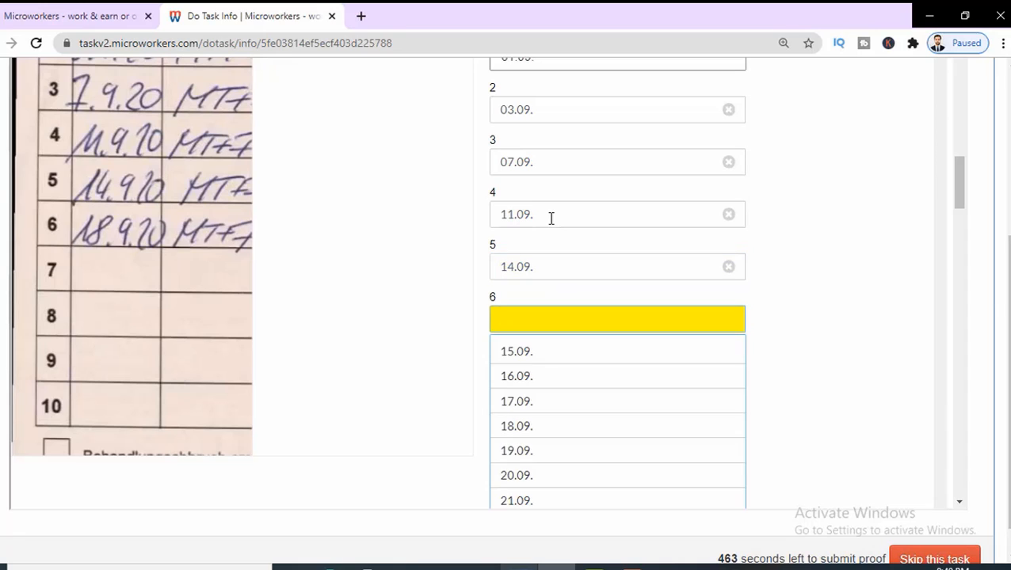
{"action": "type", "text": "18.9"}
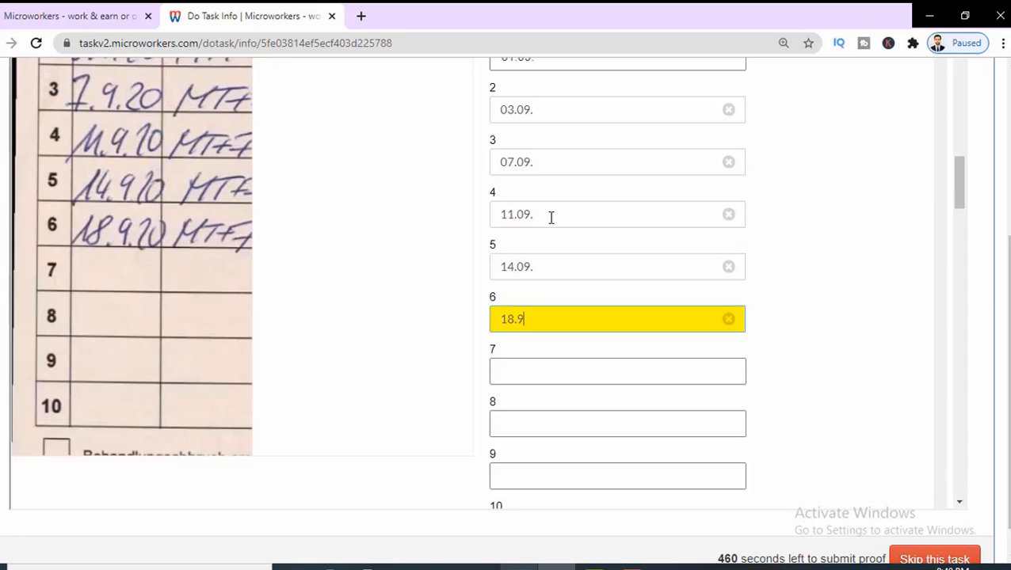
{"action": "key", "text": "Tab"}
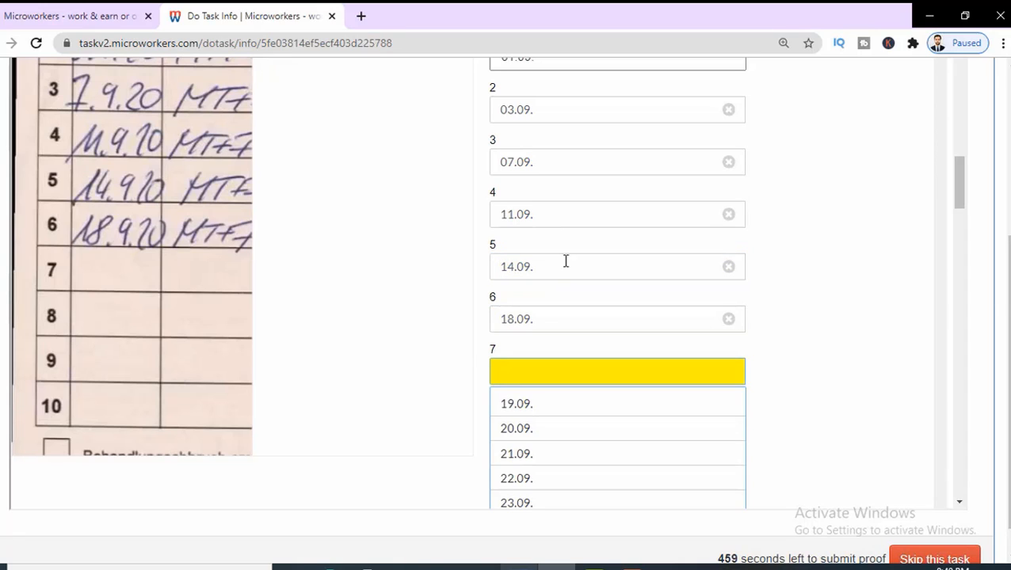
- In form 4 / 5, enter 2020 as the year and 18.06. as date 1
{"action": "scroll", "coordinate": [500, 388], "scroll_direction": "down", "scroll_amount": 4}
{"action": "scroll", "coordinate": [506, 382], "scroll_direction": "down", "scroll_amount": 8}
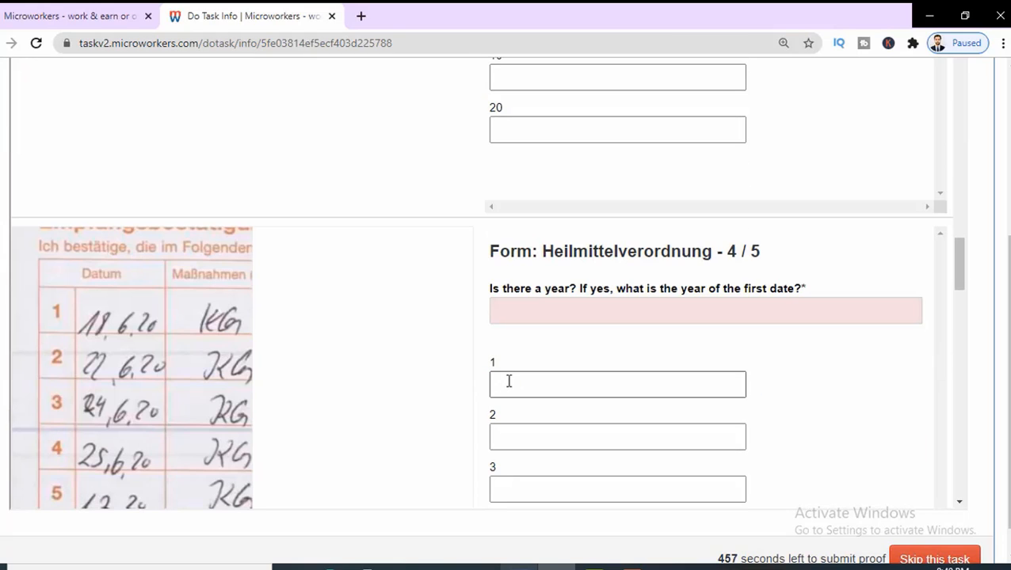
{"action": "left_click", "coordinate": [553, 311]}
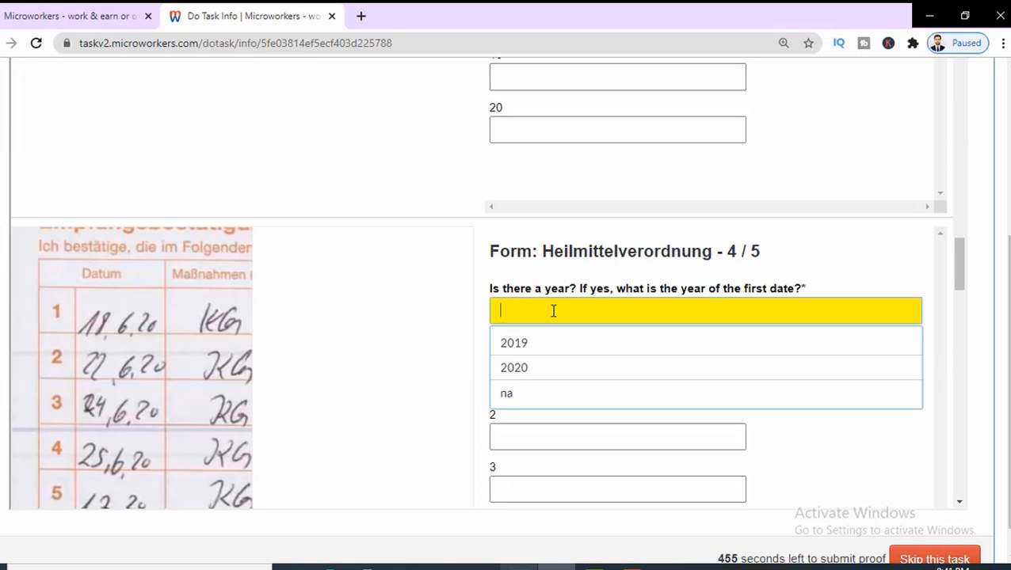
{"action": "type", "text": "2020"}
{"action": "key", "text": "Tab"}
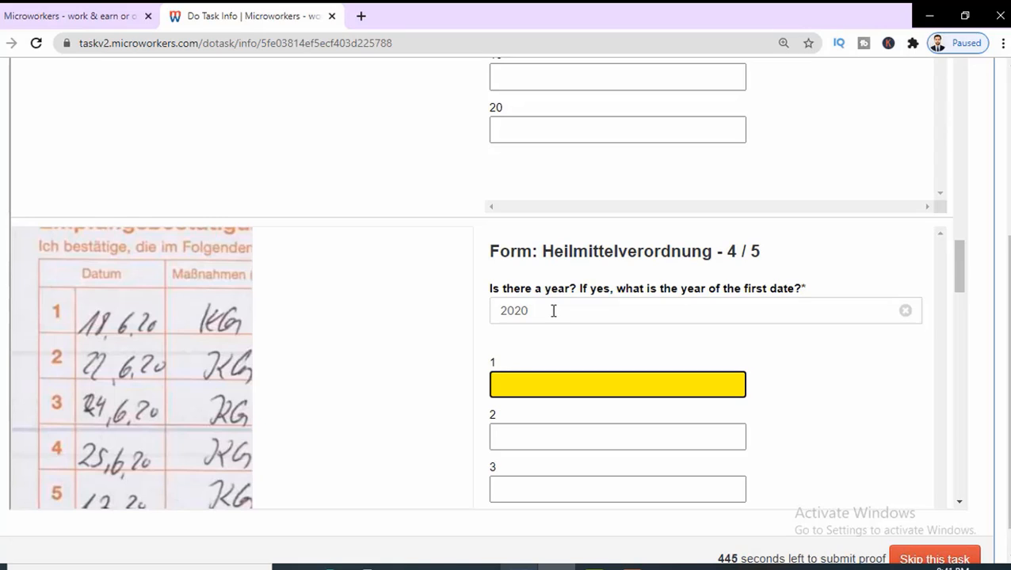
{"action": "type", "text": "18.06."}
{"action": "key", "text": "Tab"}
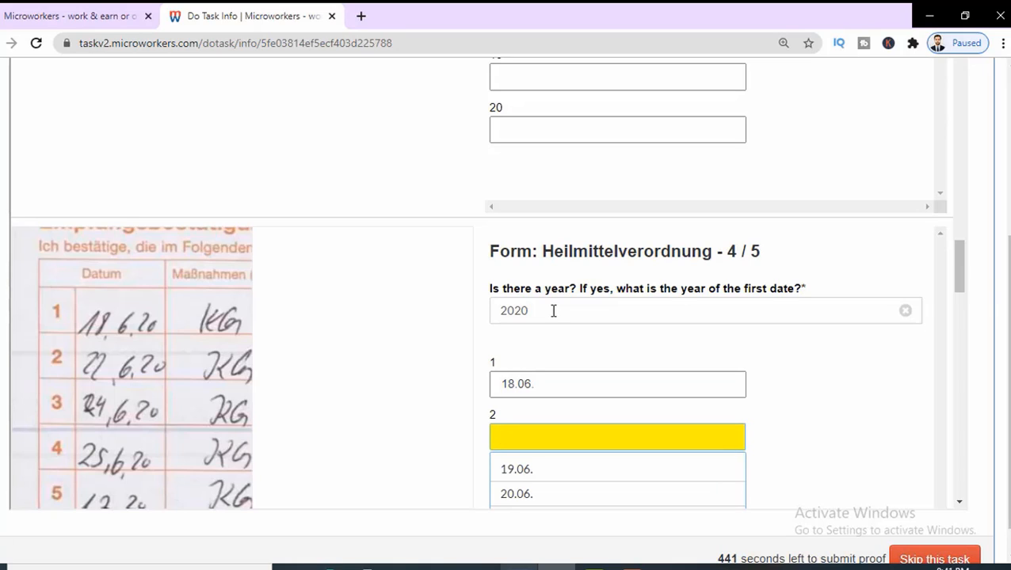
- Fill dates 2 to 4 of form 4 / 5 with 22.06., 24.06. and 25.06
{"action": "type", "text": "22.06."}
{"action": "key", "text": "Tab"}
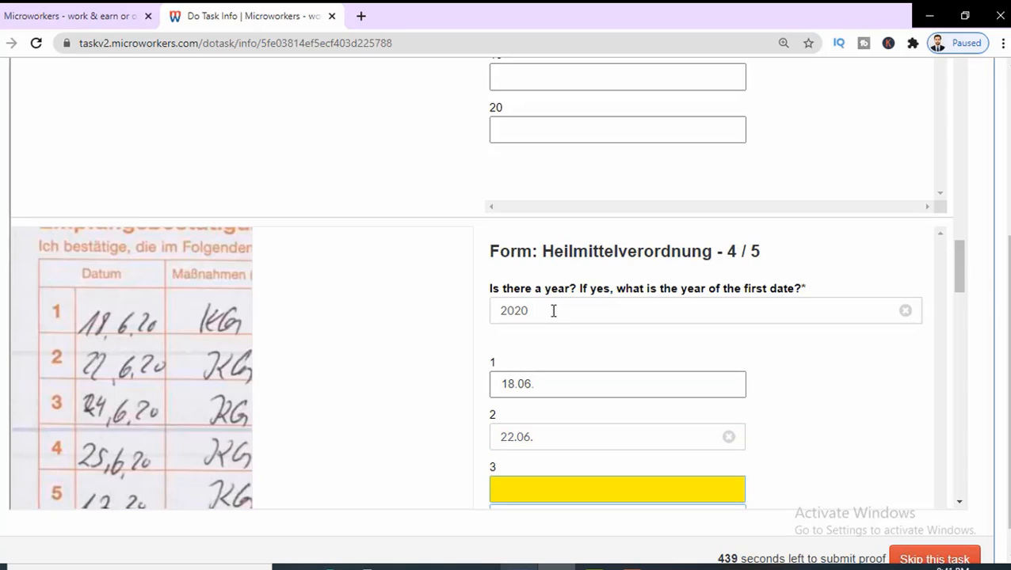
{"action": "type", "text": "24.6"}
{"action": "key", "text": "Tab"}
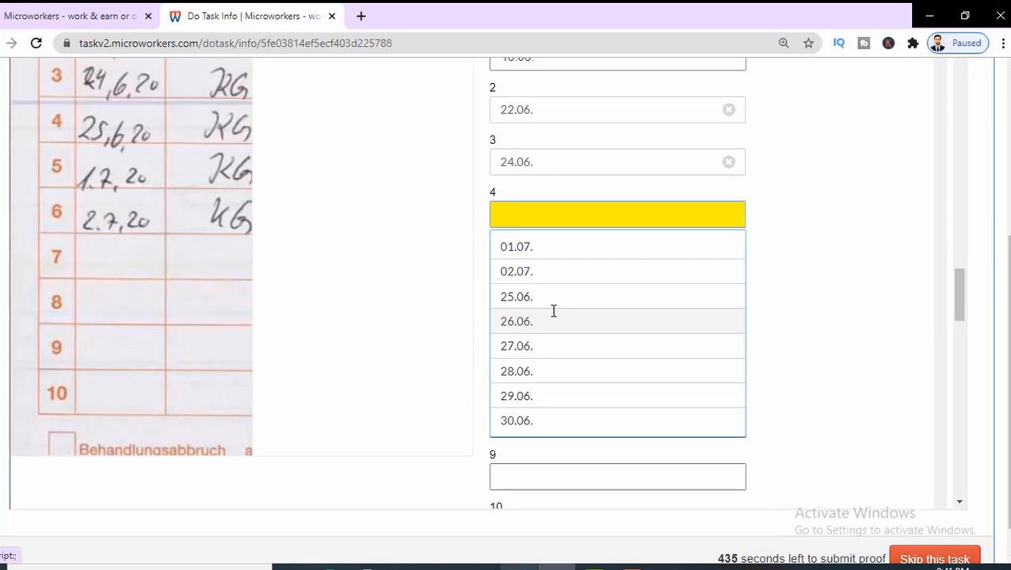
{"action": "type", "text": "25.06"}
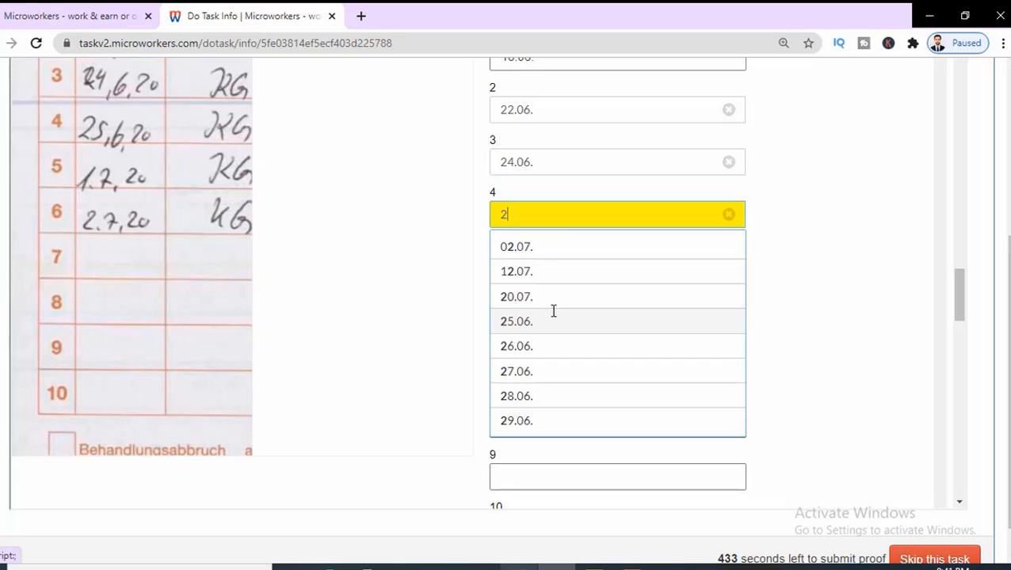
{"action": "key", "text": "Tab"}
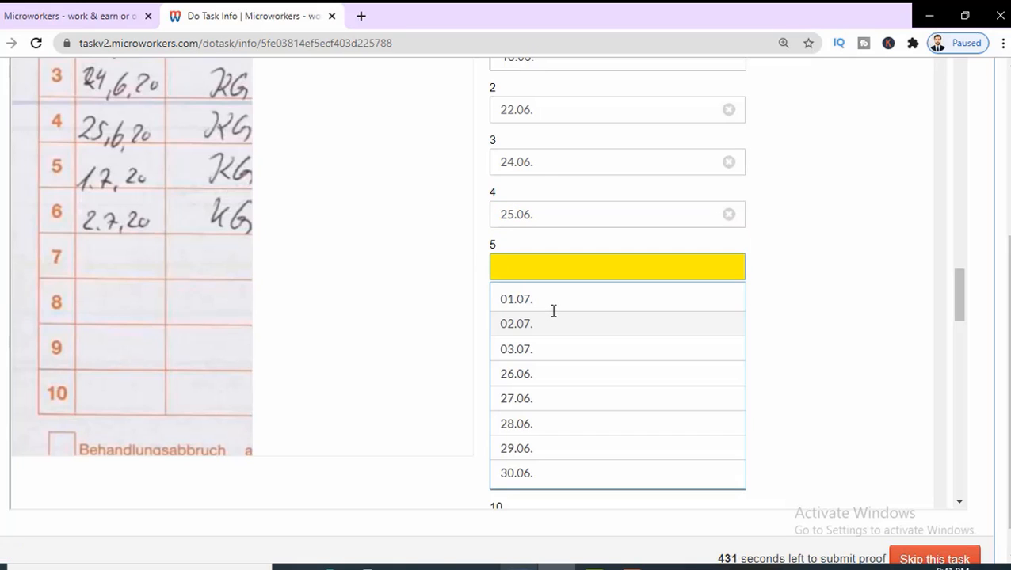
- Set dates 5 and 6 of form 4 / 5 to 01.07. and 02.07
{"action": "type", "text": "17.06"}
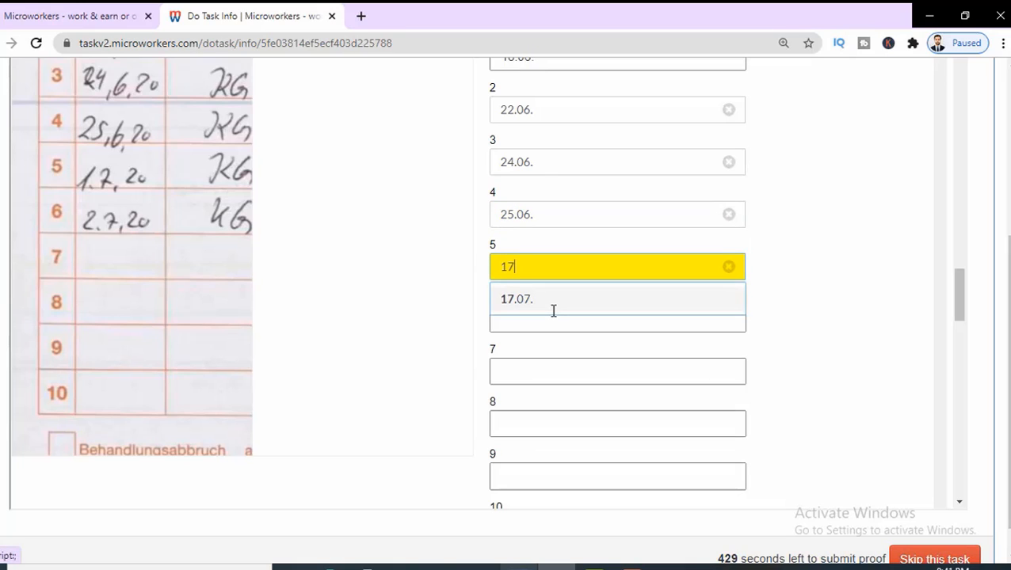
{"action": "key", "text": "Tab"}
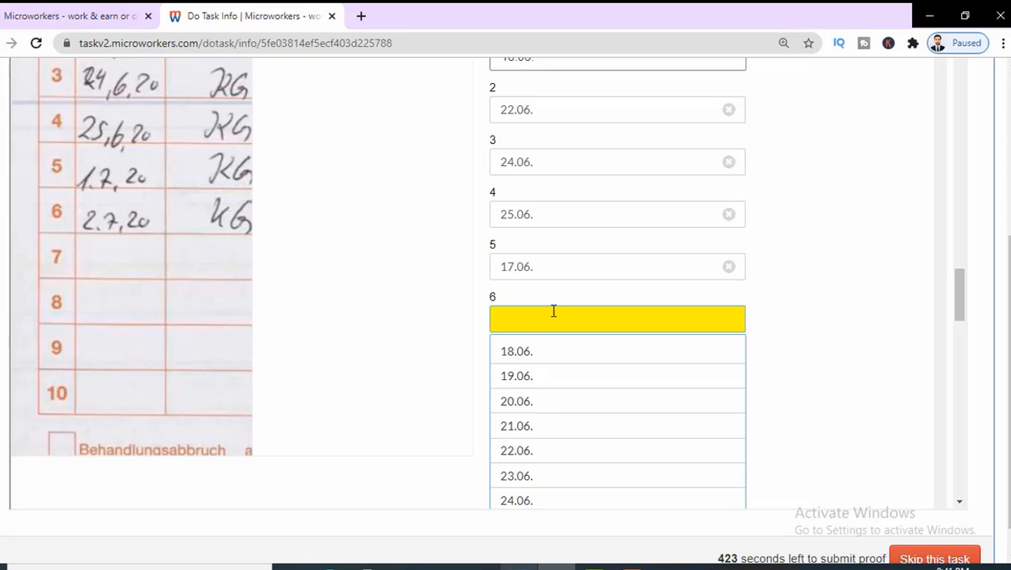
{"action": "left_click", "coordinate": [554, 274]}
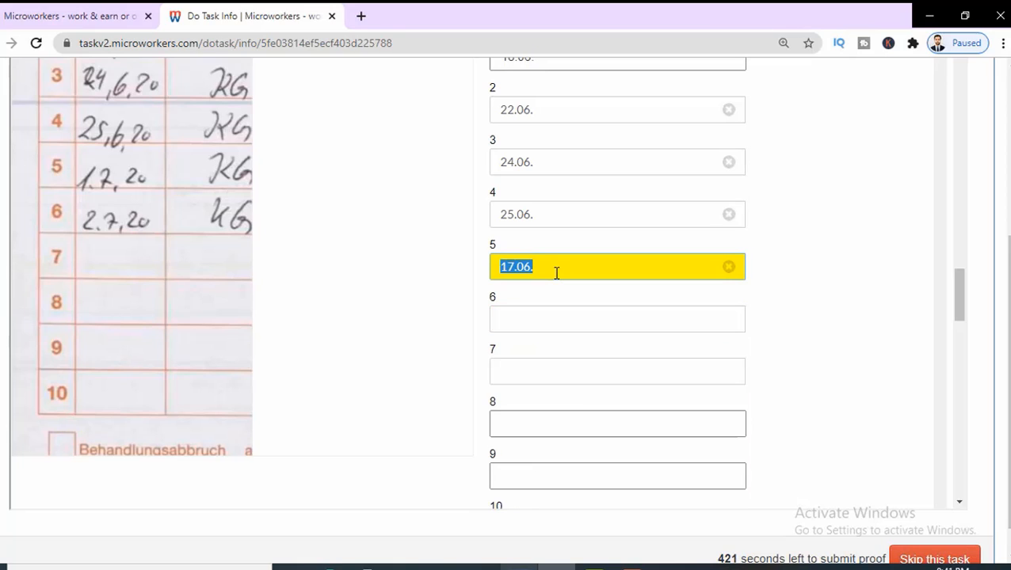
{"action": "type", "text": "1.7"}
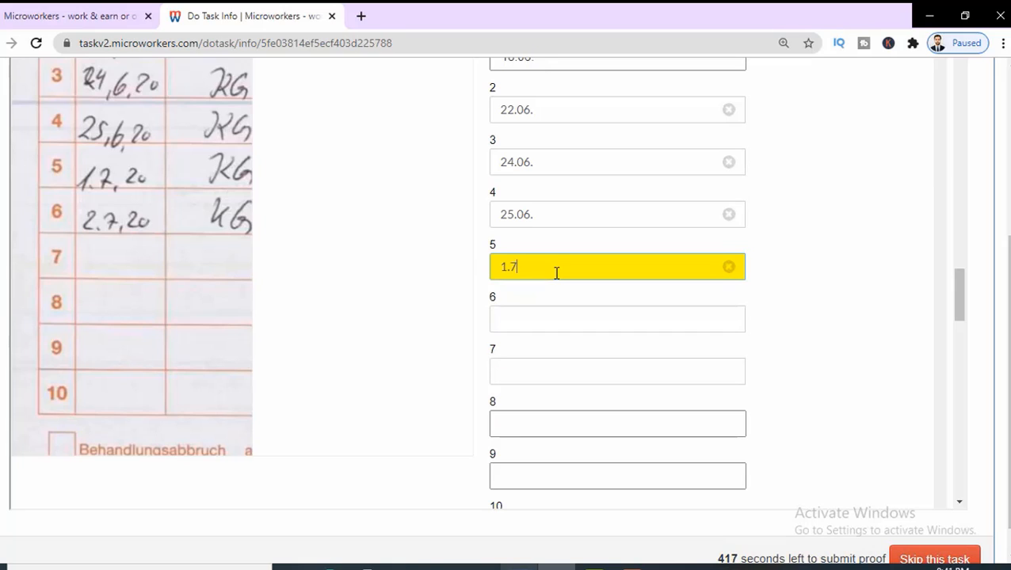
{"action": "key", "text": "Tab"}
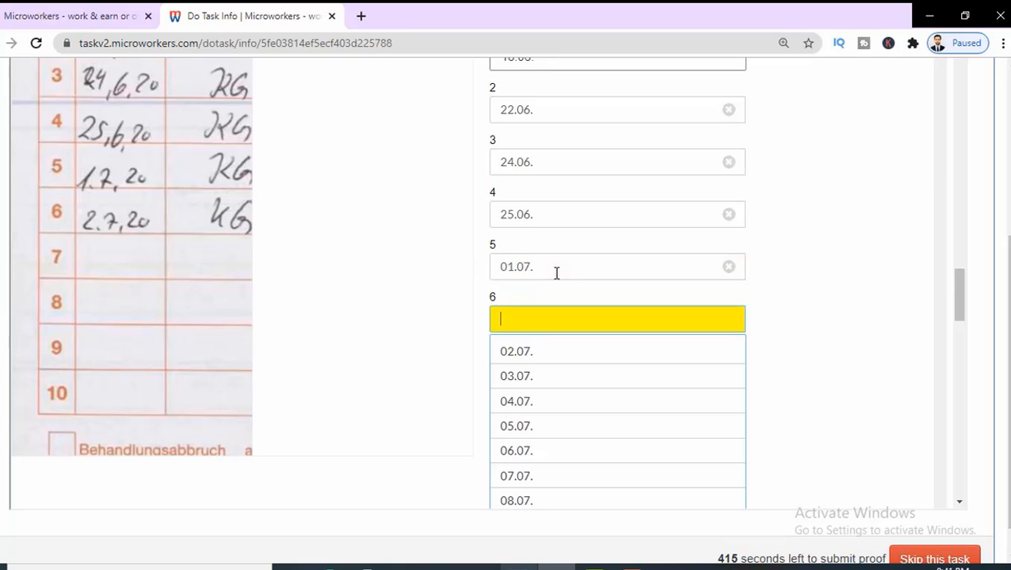
{"action": "type", "text": "2.7"}
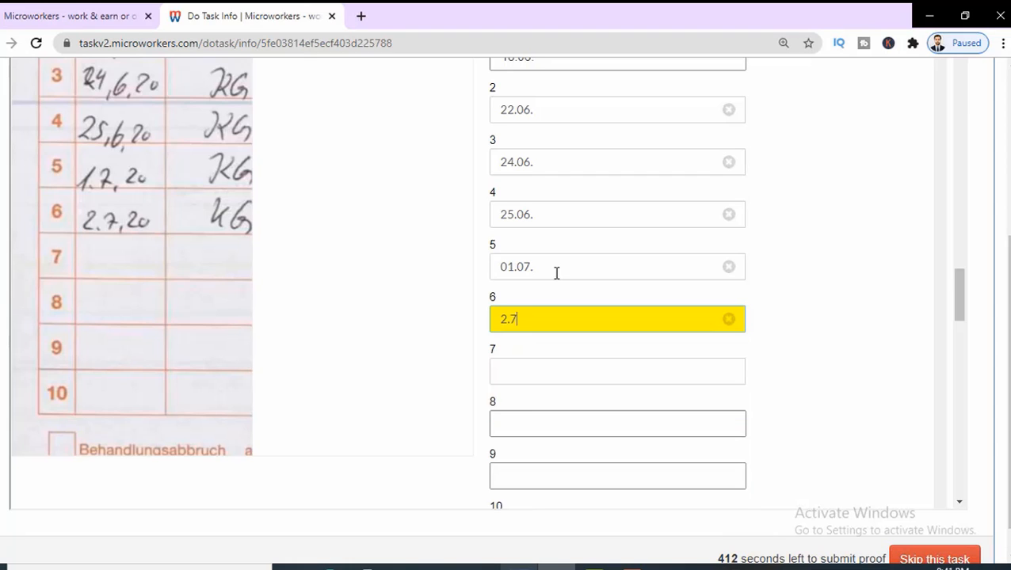
{"action": "key", "text": "Tab"}
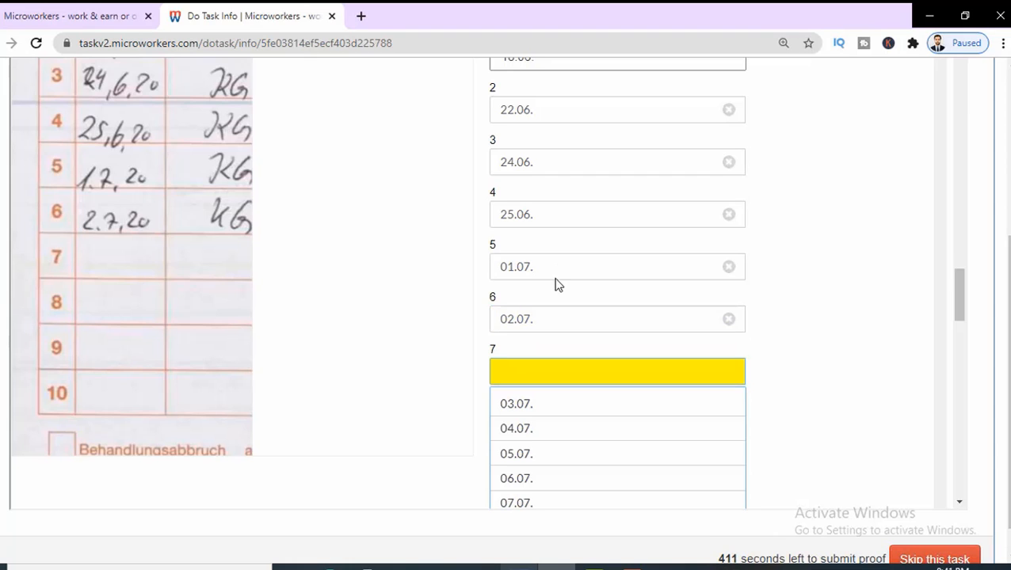
- In form 5 / 5, enter 2020 as the year and 15.06. as date 1
{"action": "scroll", "coordinate": [557, 282], "scroll_direction": "down", "scroll_amount": 8}
{"action": "scroll", "coordinate": [557, 285], "scroll_direction": "down", "scroll_amount": 8}
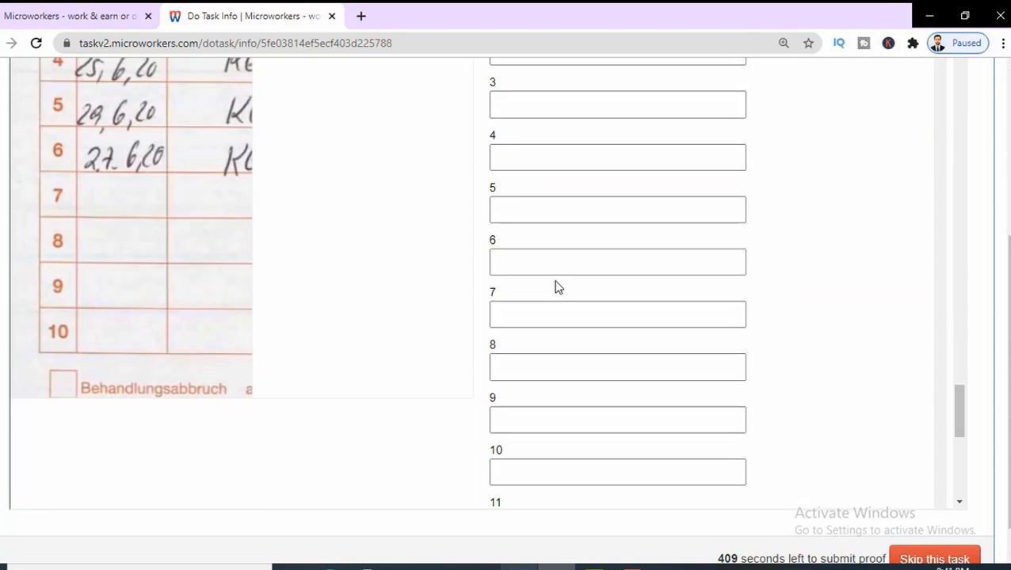
{"action": "scroll", "coordinate": [557, 262], "scroll_direction": "up", "scroll_amount": 4}
{"action": "left_click", "coordinate": [558, 232]}
{"action": "type", "text": "2020"}
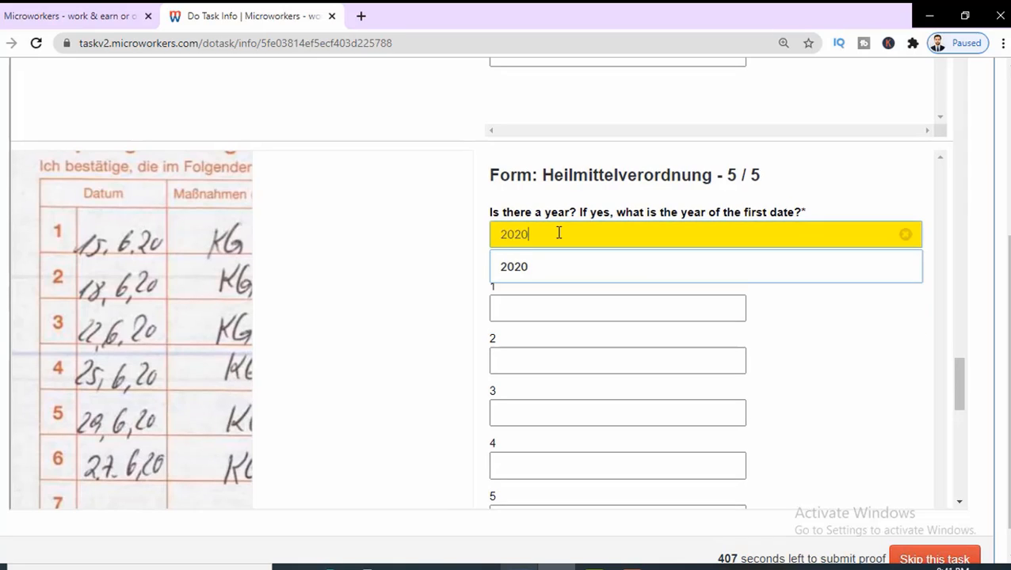
{"action": "key", "text": "Tab"}
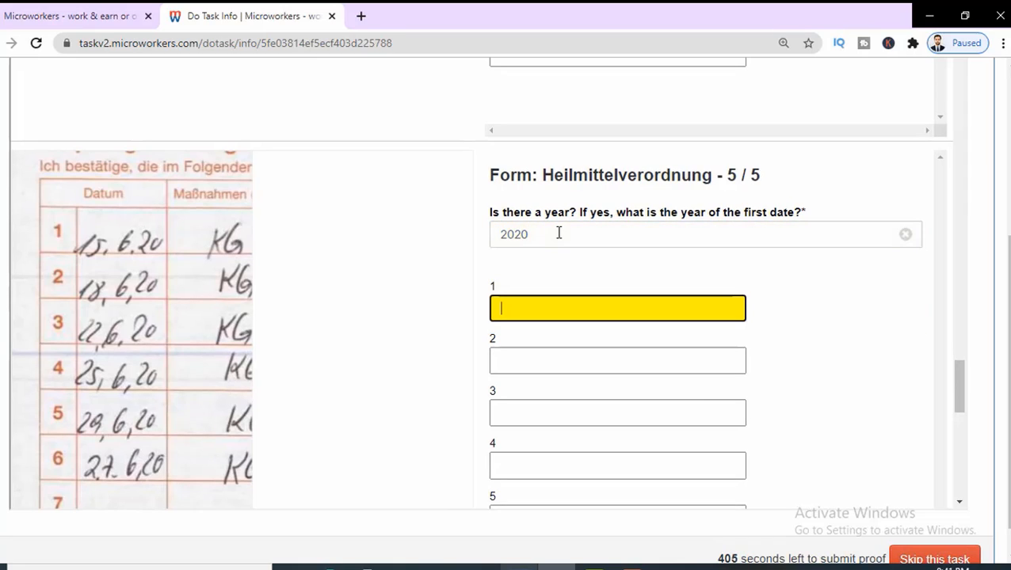
{"action": "type", "text": "15.6"}
{"action": "key", "text": "Tab"}
- Fill dates 2 to 4 of form 5 / 5 with 18.06., 22.06. and 25.06
{"action": "type", "text": "18"}
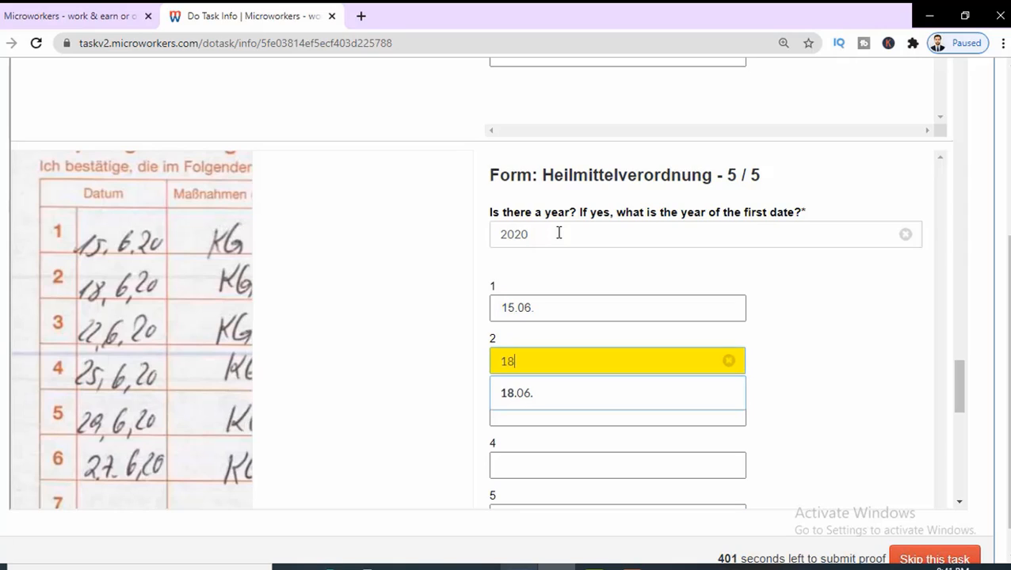
{"action": "type", "text": ".06"}
{"action": "key", "text": "Tab"}
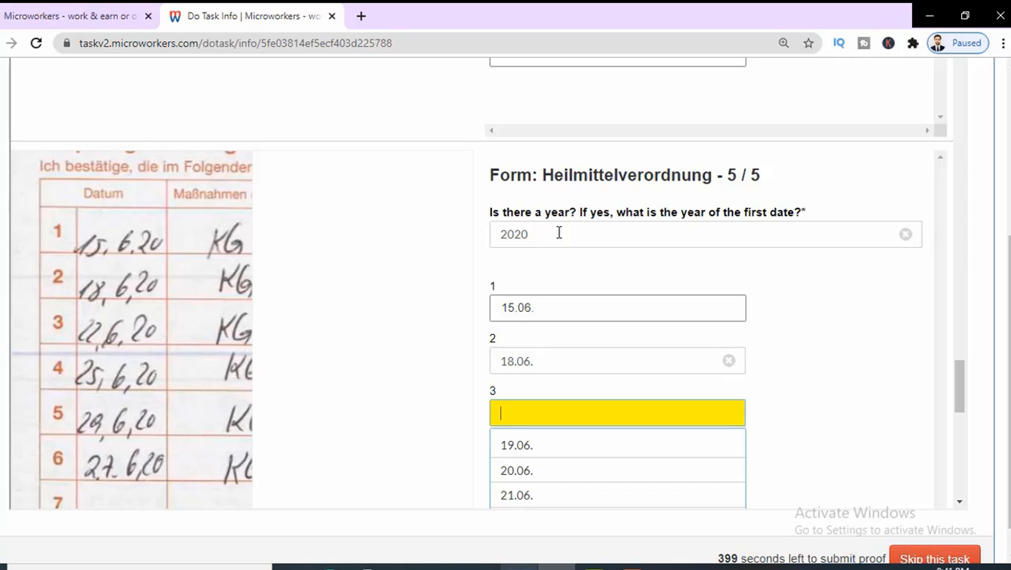
{"action": "type", "text": "22.6"}
{"action": "key", "text": "Tab"}
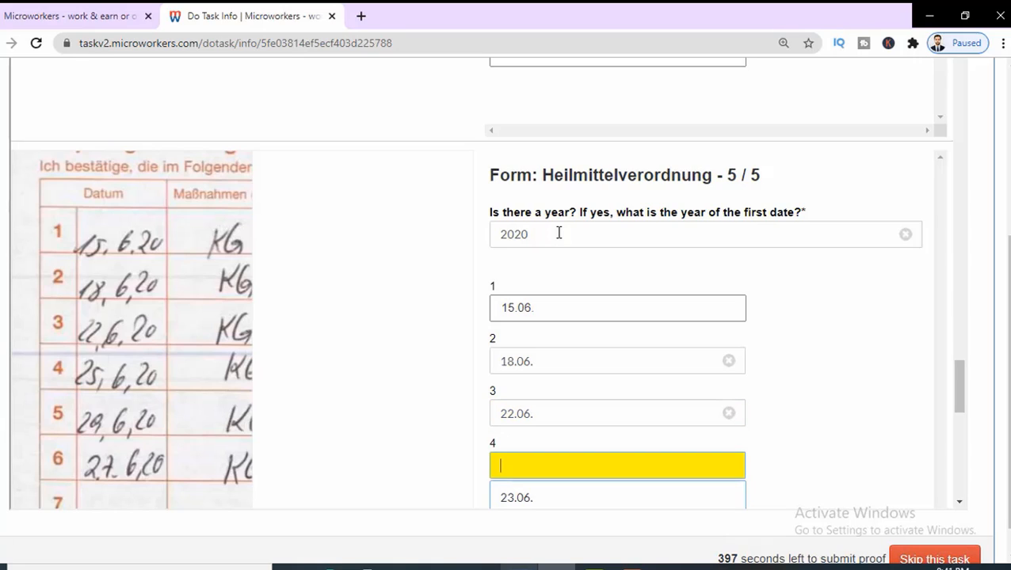
{"action": "type", "text": "25."}
{"action": "key", "text": "Tab"}
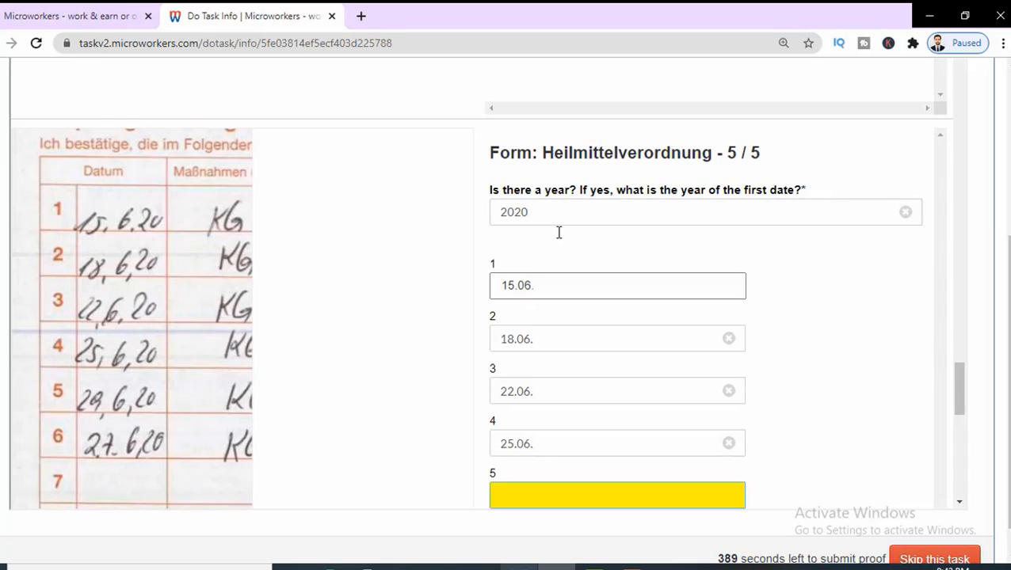
- Set dates 5 and 6 of form 5 / 5 to 29.06. and 27.06
{"action": "type", "text": "29"}
{"action": "type", "text": ".06."}
{"action": "key", "text": "Tab"}
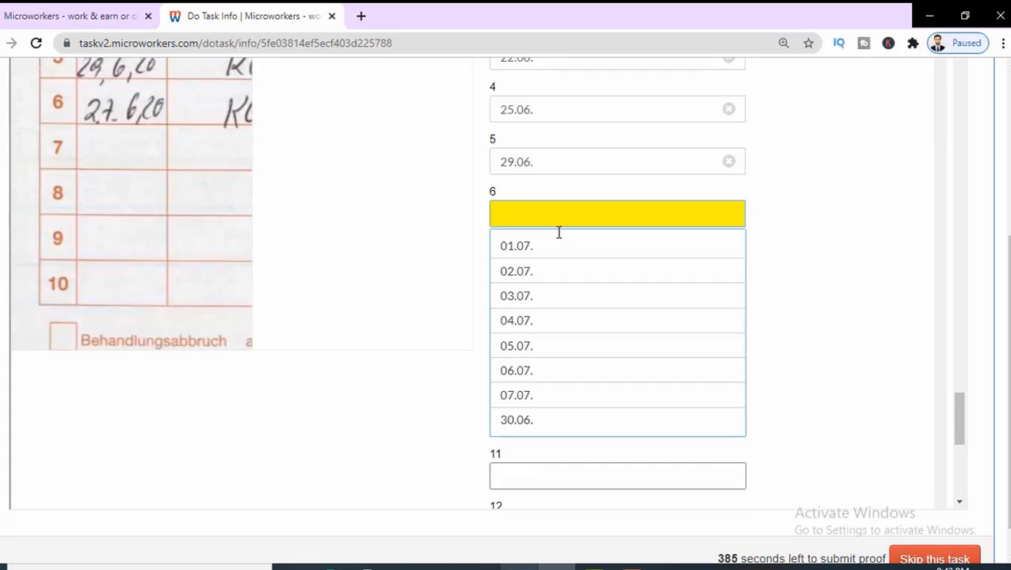
{"action": "type", "text": "2"}
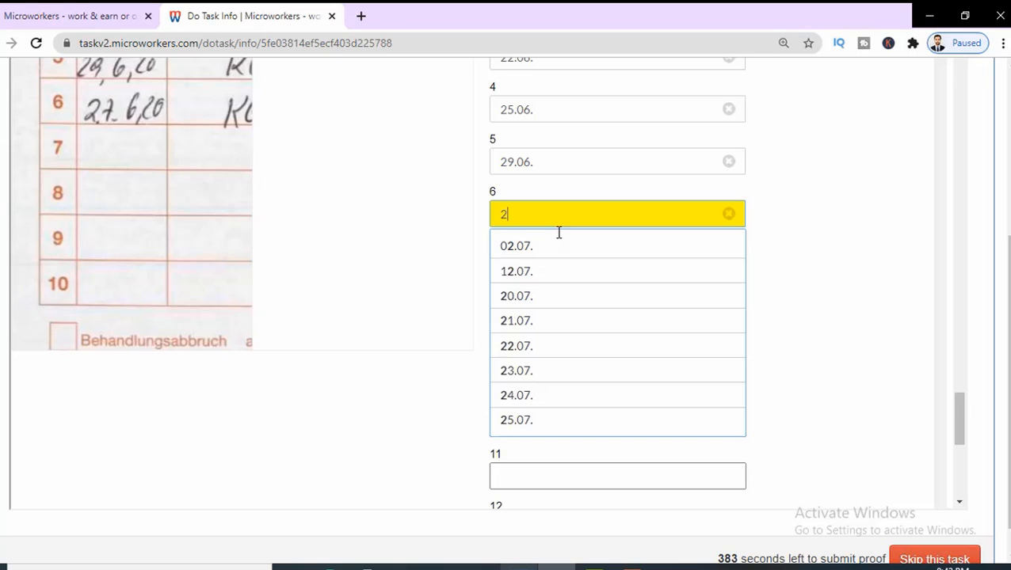
{"action": "type", "text": "7.06."}
{"action": "key", "text": "Tab"}
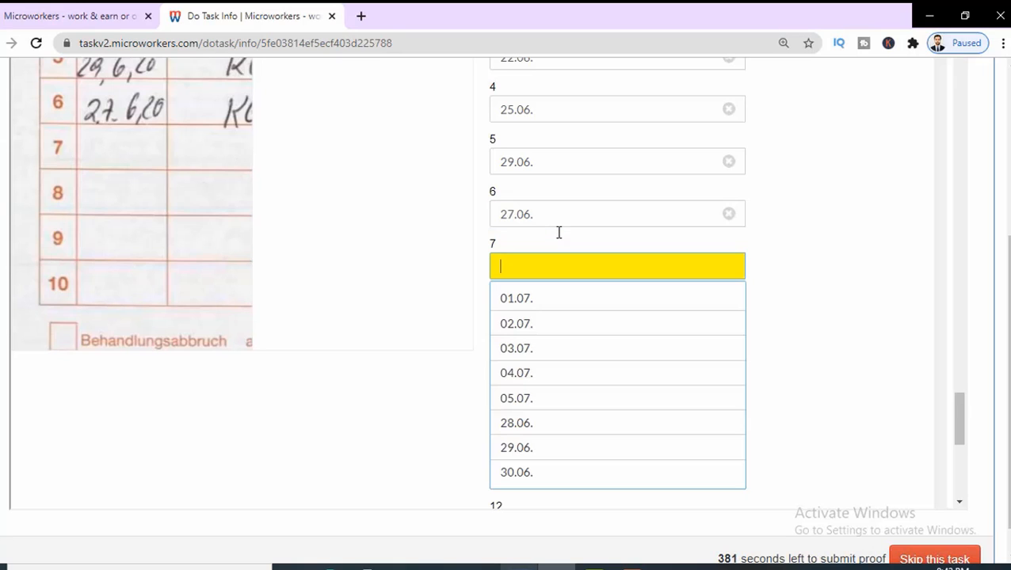
- Submit the completed data-entry task and open the list of available HG jobs
{"action": "scroll", "coordinate": [480, 295], "scroll_direction": "down", "scroll_amount": 8}
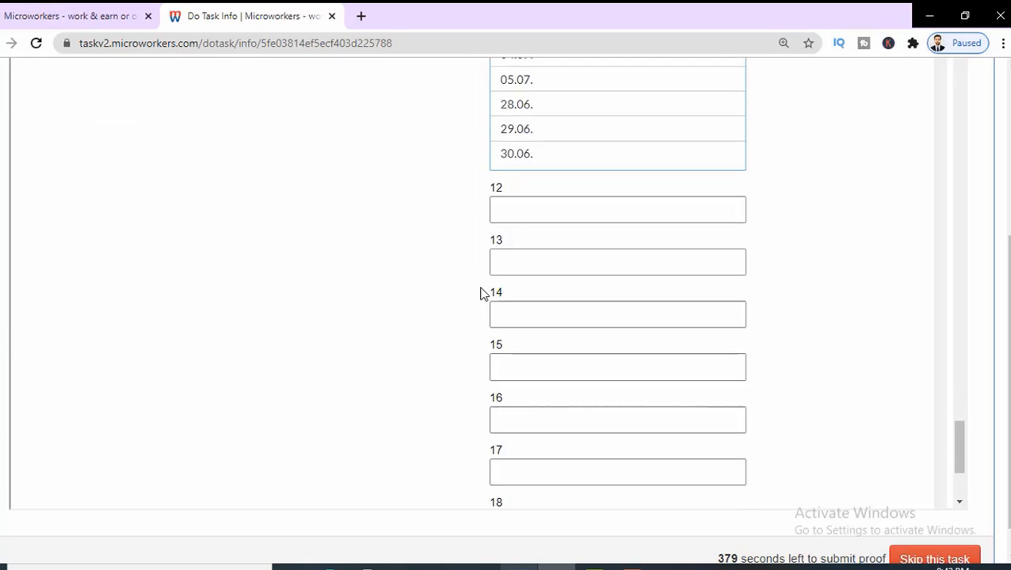
{"action": "scroll", "coordinate": [544, 415], "scroll_direction": "down", "scroll_amount": 1}
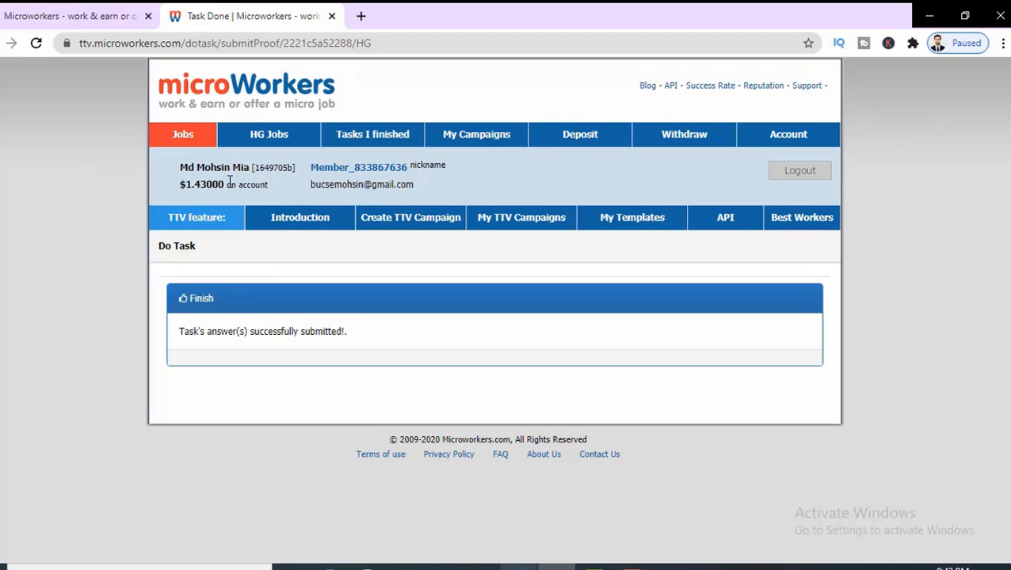
{"action": "left_click_drag", "start_coordinate": [222, 182], "coordinate": [163, 189]}
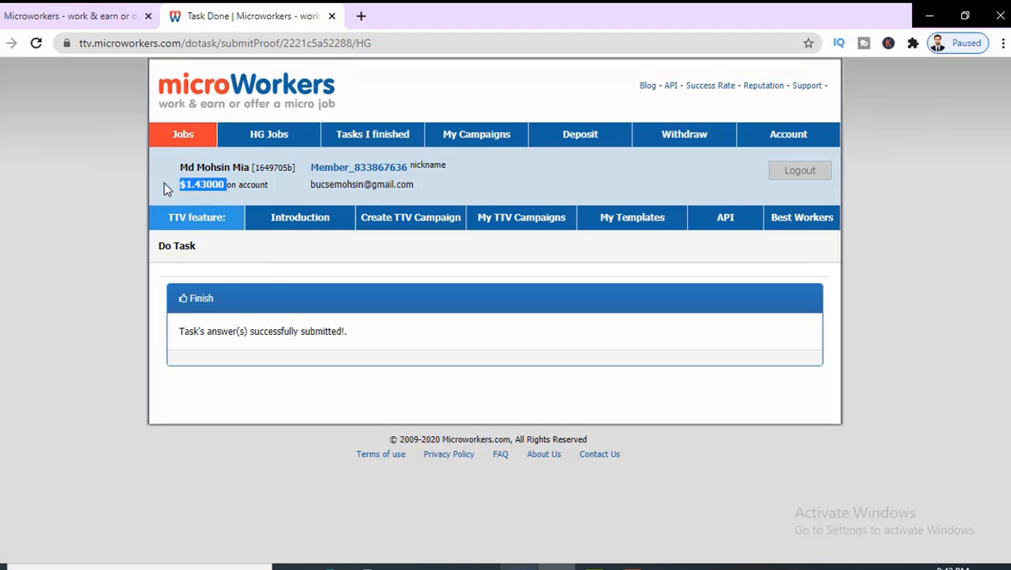
{"action": "left_click", "coordinate": [269, 136]}
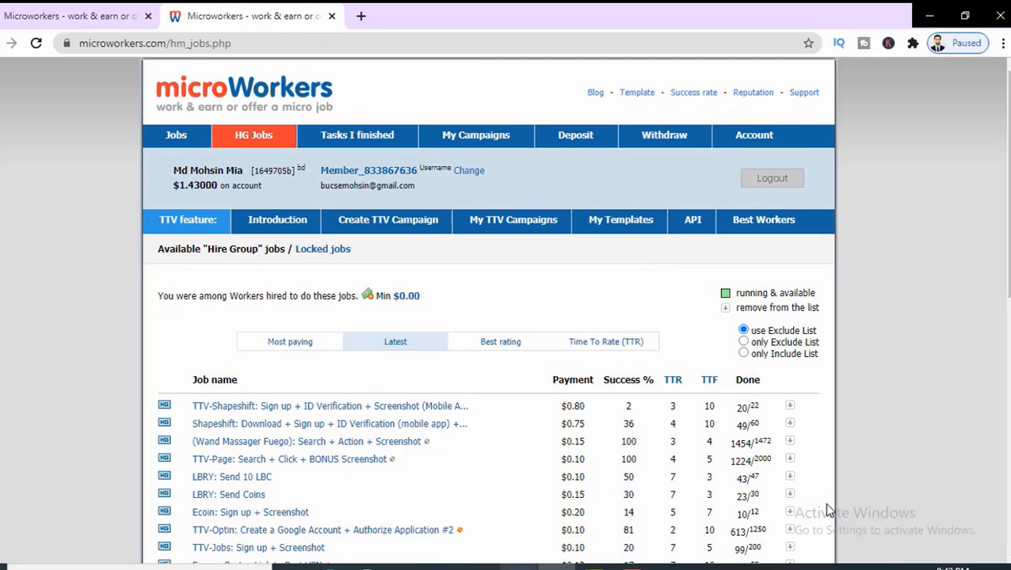
{"action": "left_click", "coordinate": [557, 567]}
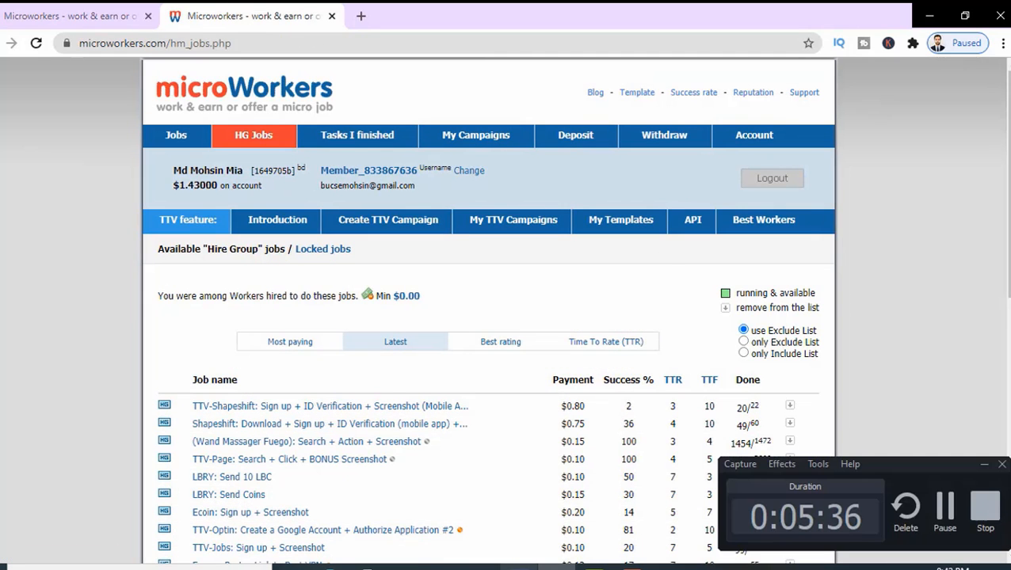